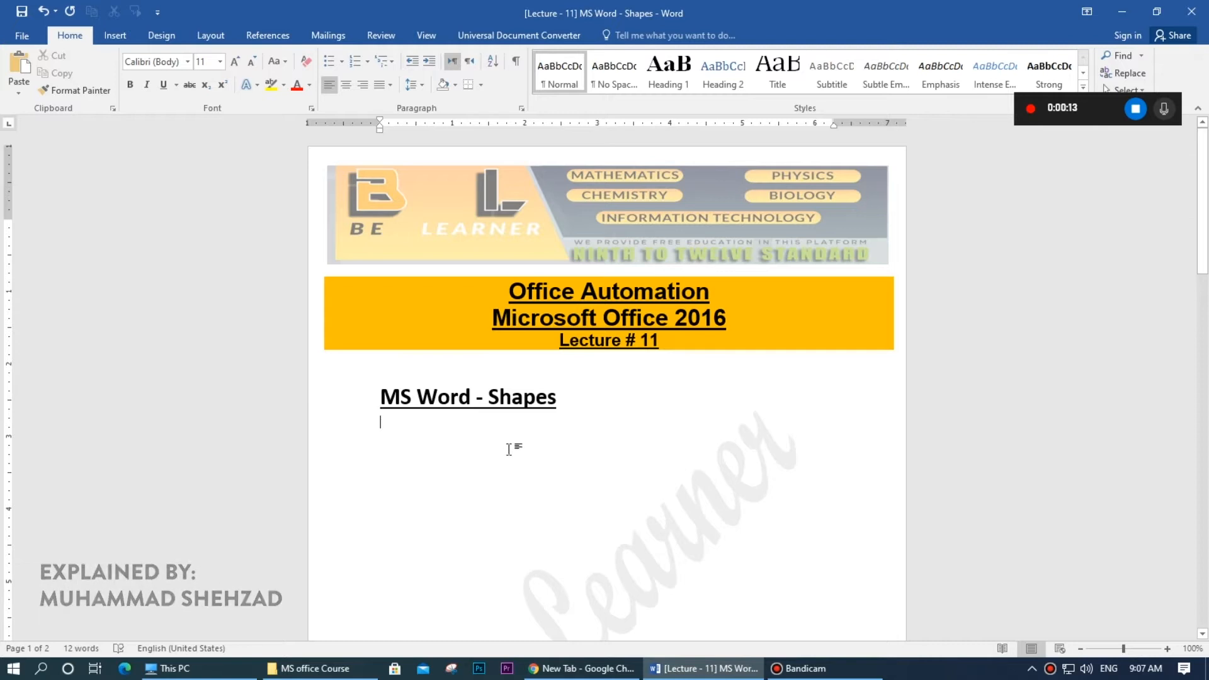
Step: Draw a circle about 1.67" high and 1.7" wide below the "MS Word - Shapes" heading
left_click(496, 395)
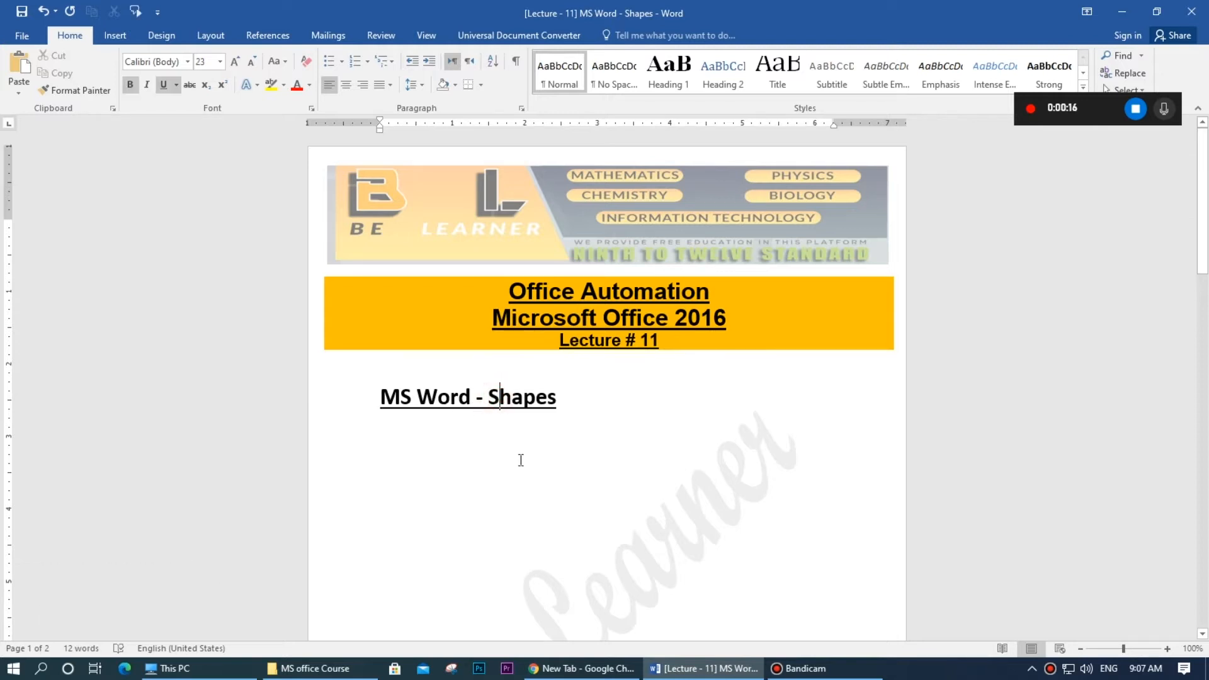
left_click(387, 441)
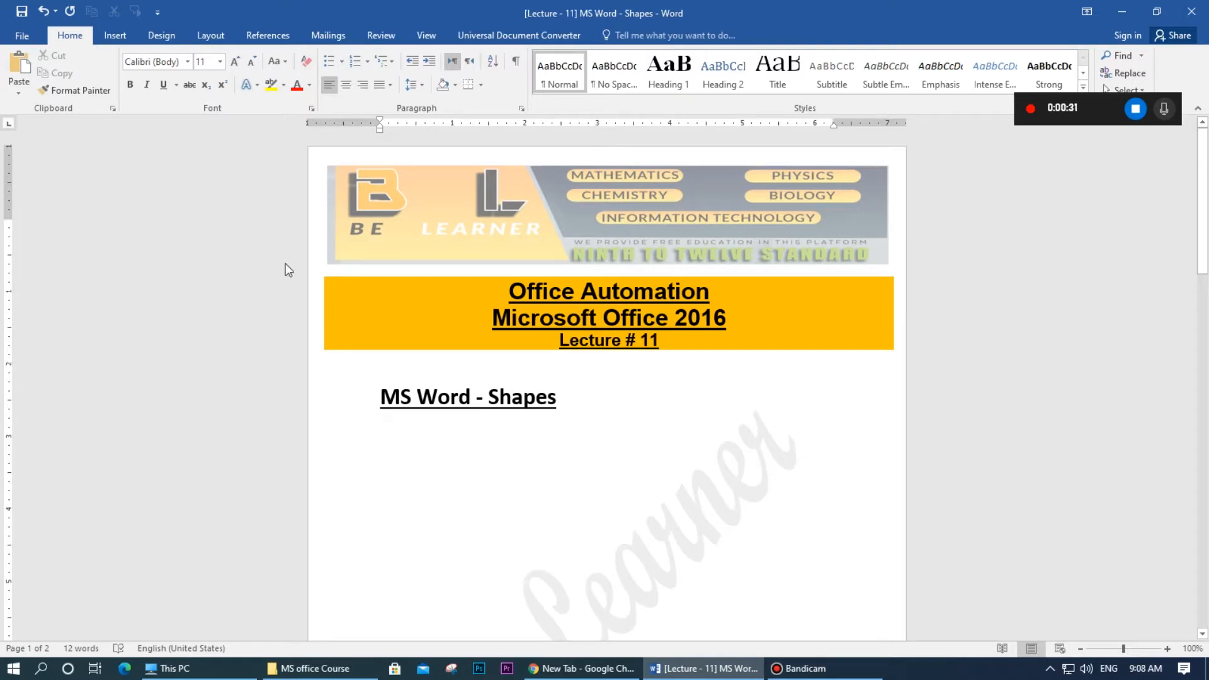
left_click(113, 36)
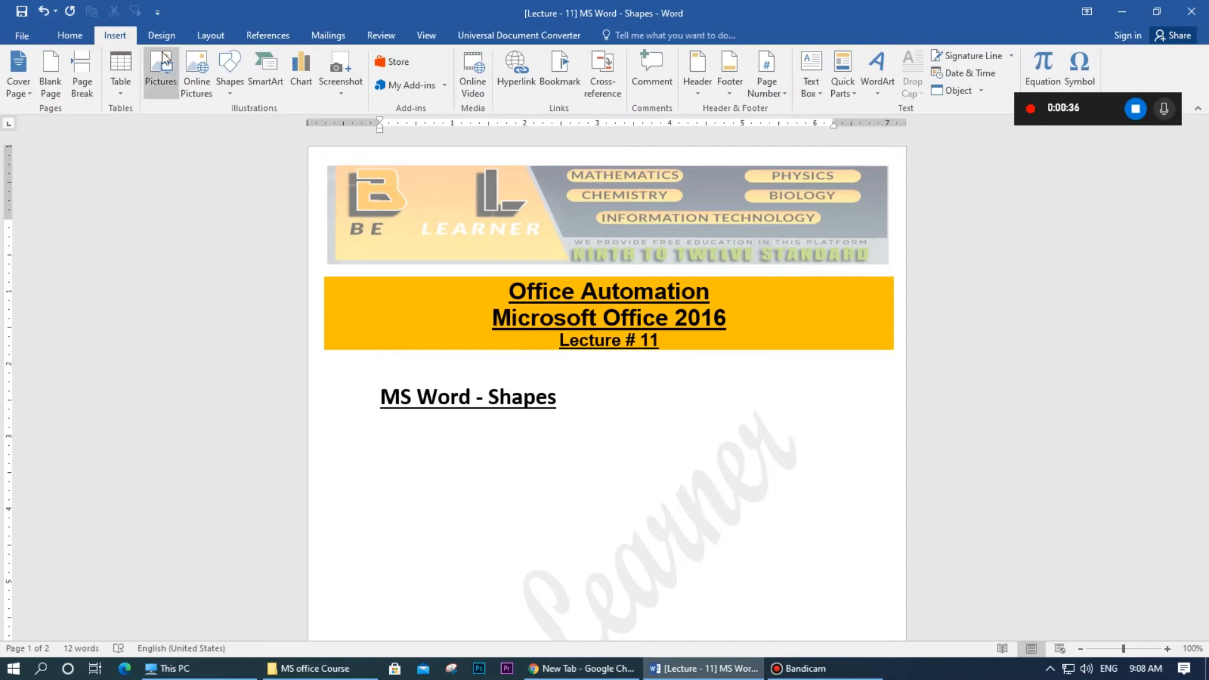
left_click(233, 91)
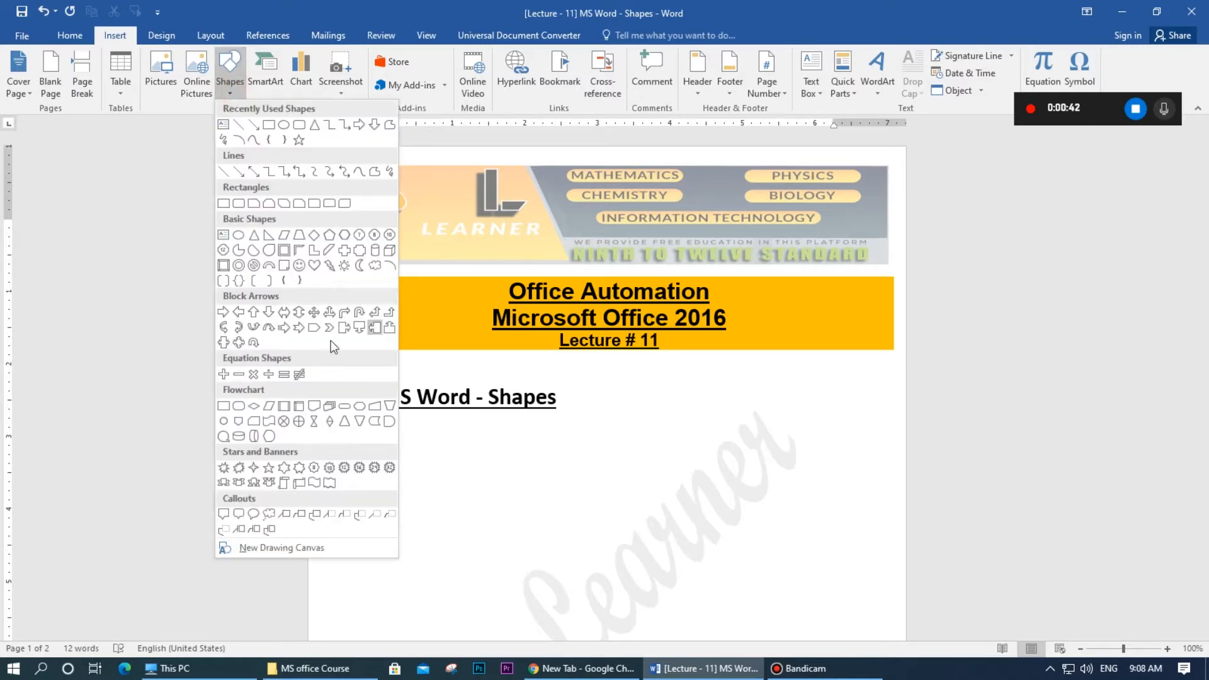
left_click(283, 128)
mouse_move(390, 430)
left_mouse_down()
mouse_move(474, 532)
mouse_move(514, 552)
left_mouse_up()
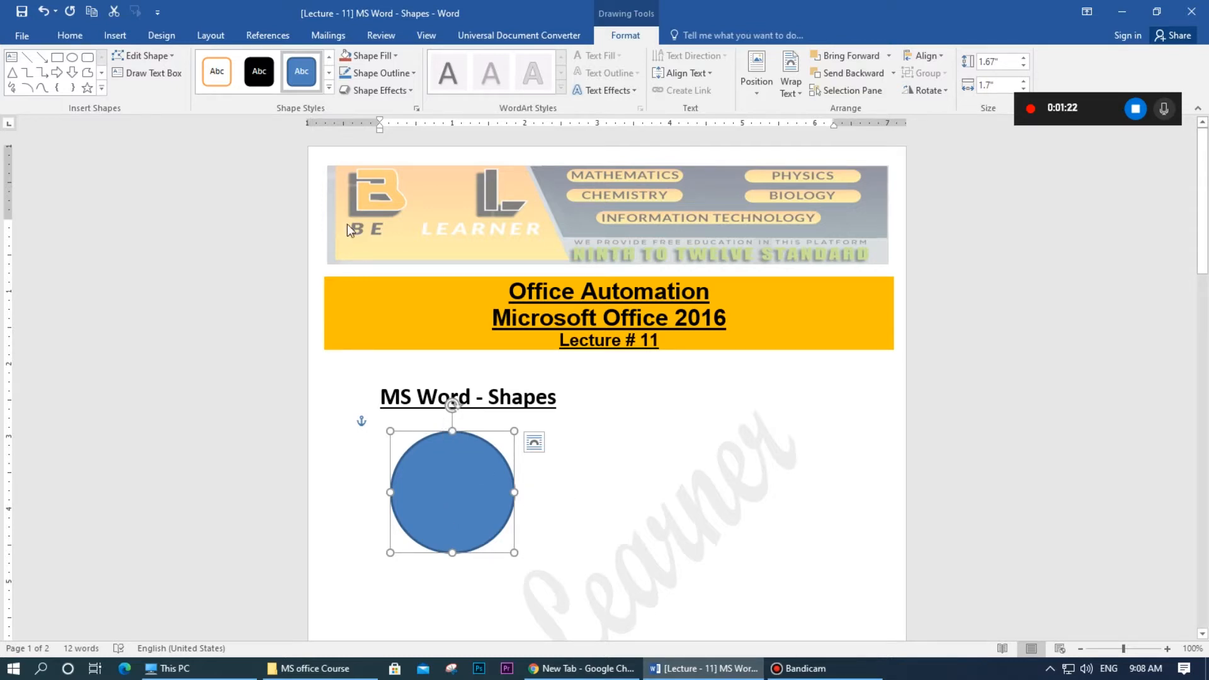
Step: Apply the green gradient theme style from the fifth style row to the circle and move it across to the page's right side
left_click(328, 92)
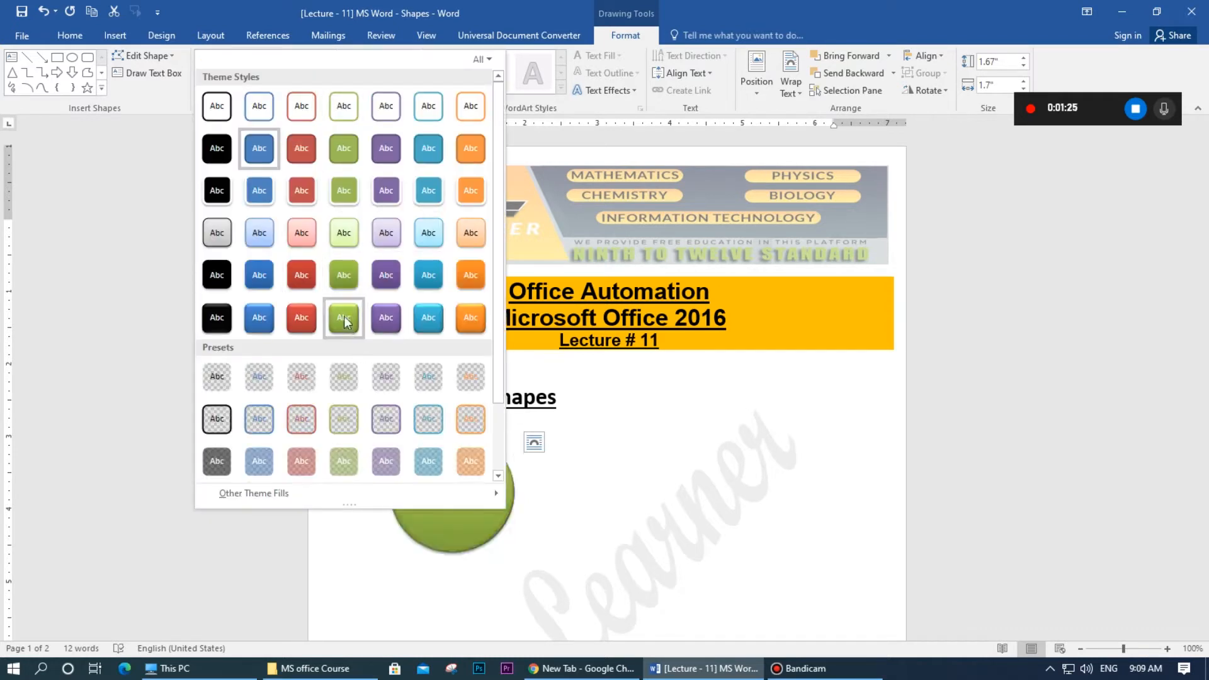
left_click(346, 281)
left_click_drag(441, 489, 704, 481)
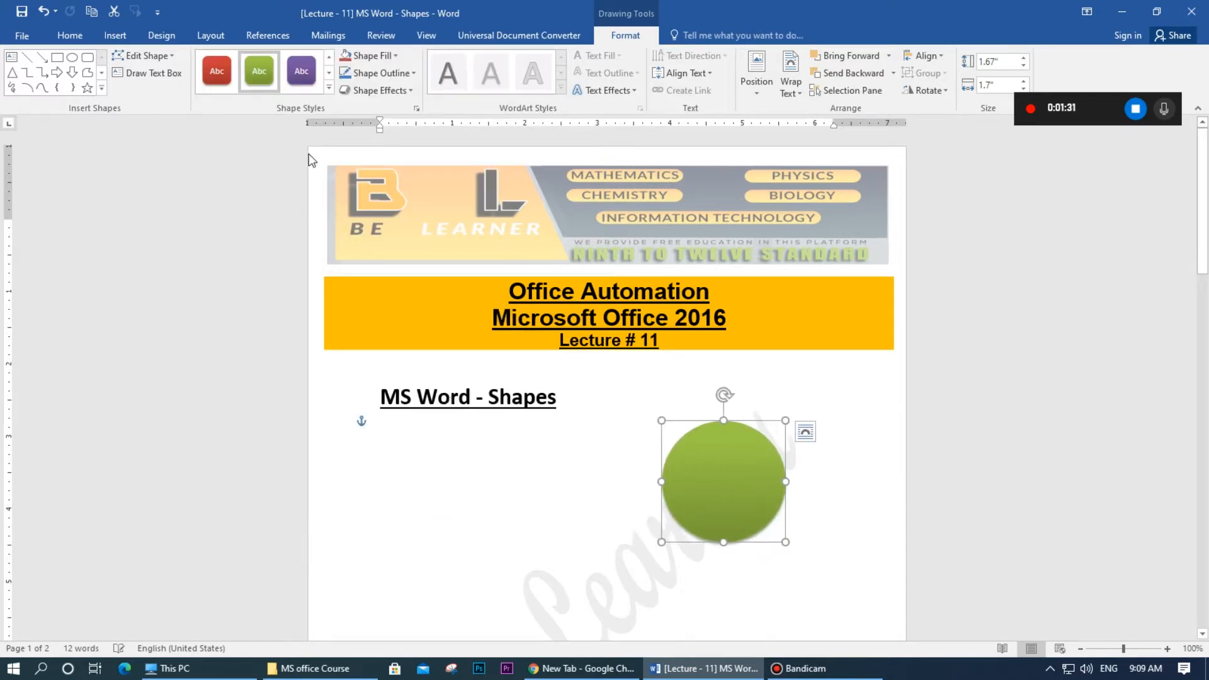
Step: Preview other theme and preset styles on the circle, keeping the green gradient, and move the circle back beneath the heading
left_click(328, 89)
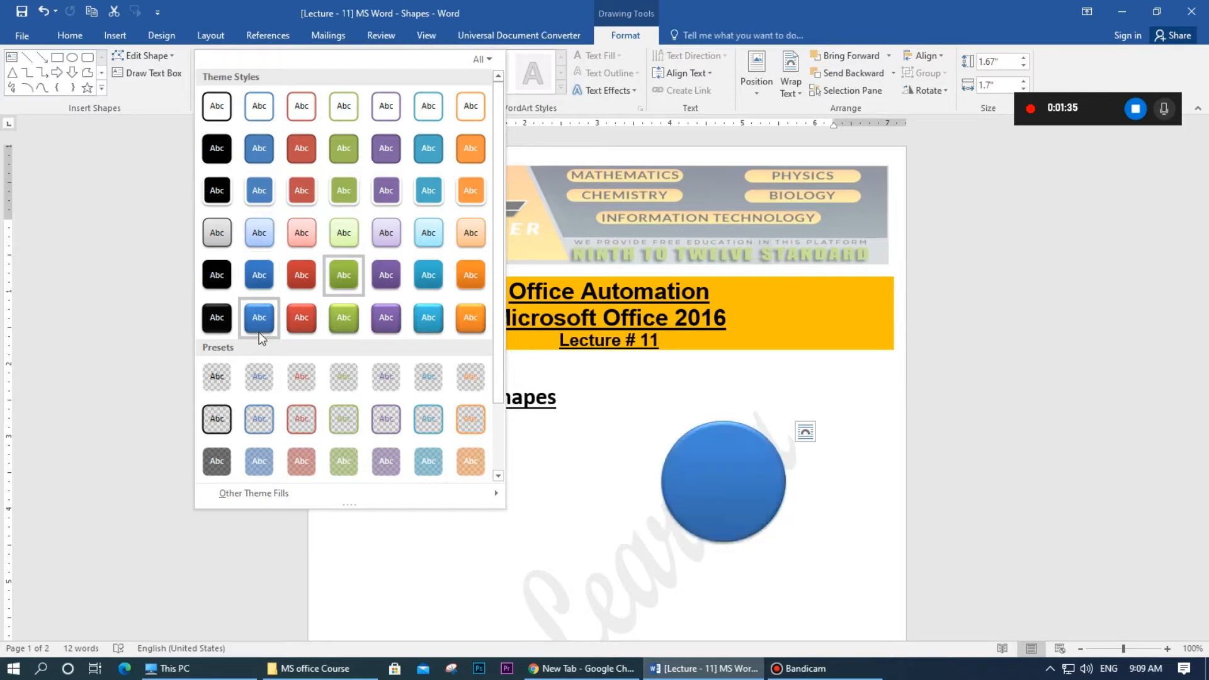
mouse_move(272, 495)
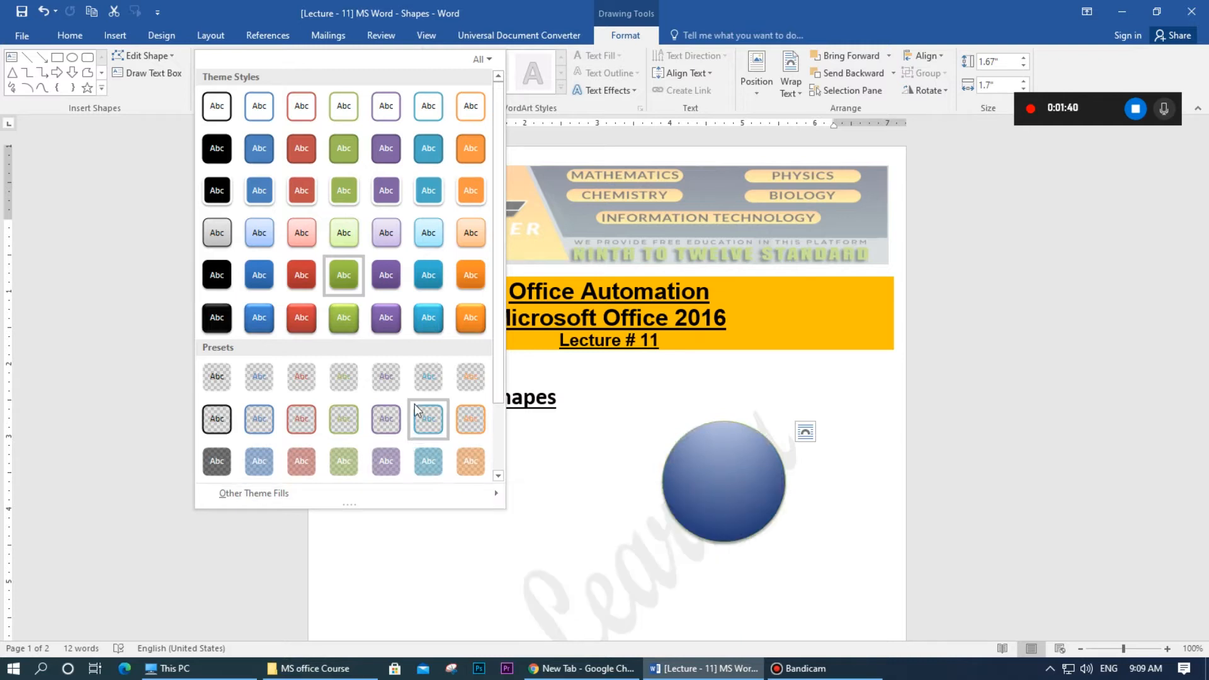
scroll(494, 301, "down", 2)
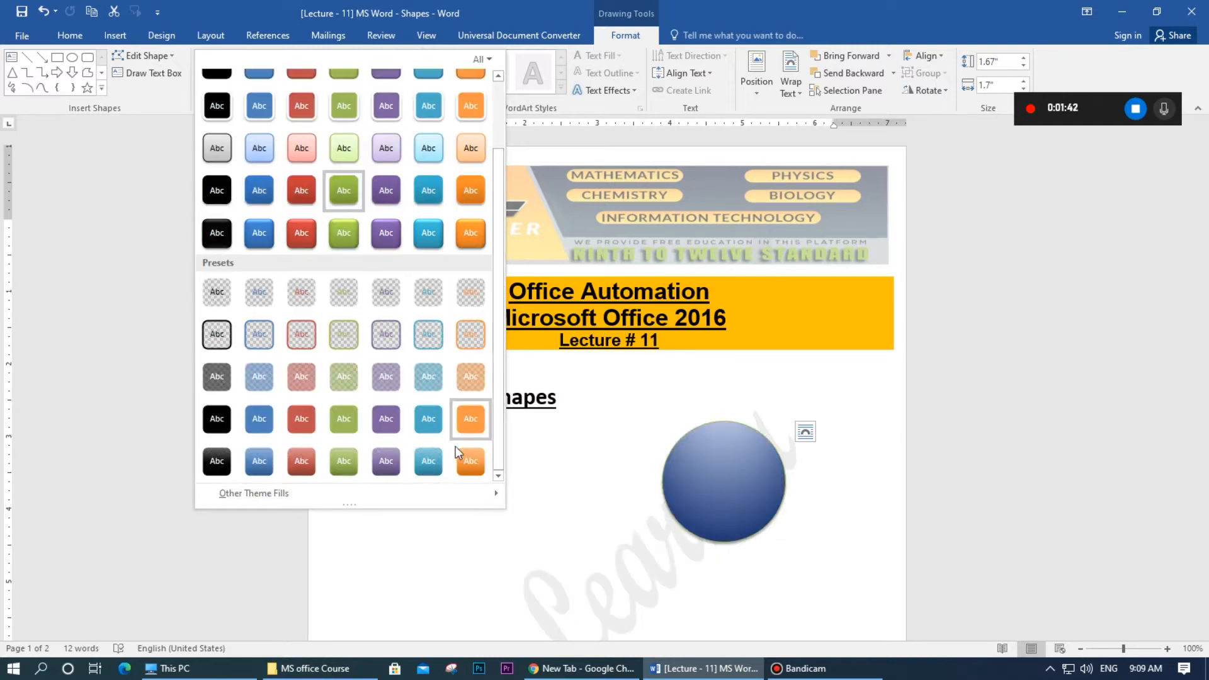
left_click(344, 419)
left_click_drag(703, 449, 415, 450)
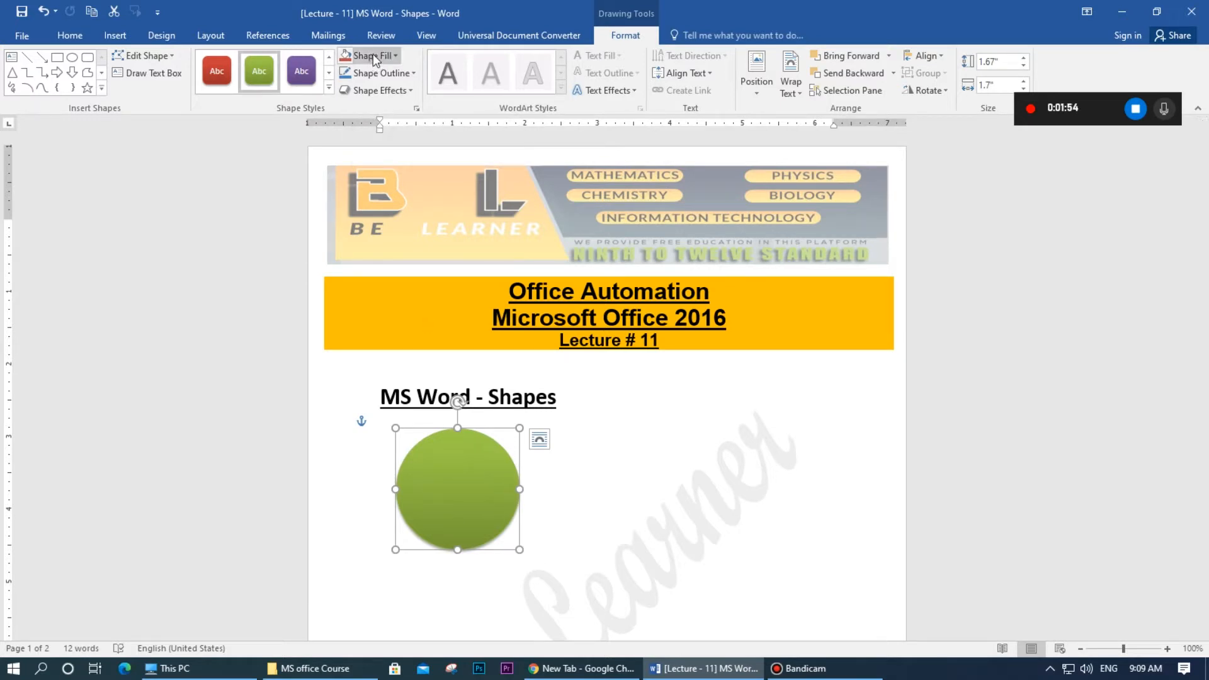
left_click(329, 87)
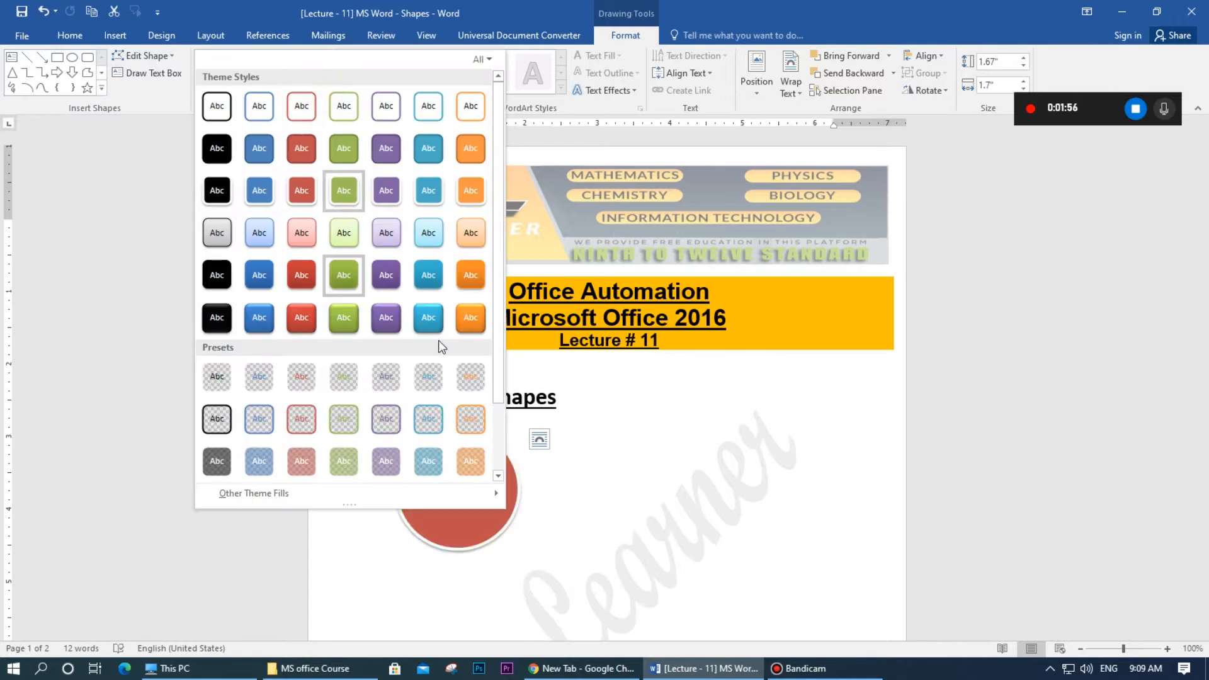
left_click(458, 5)
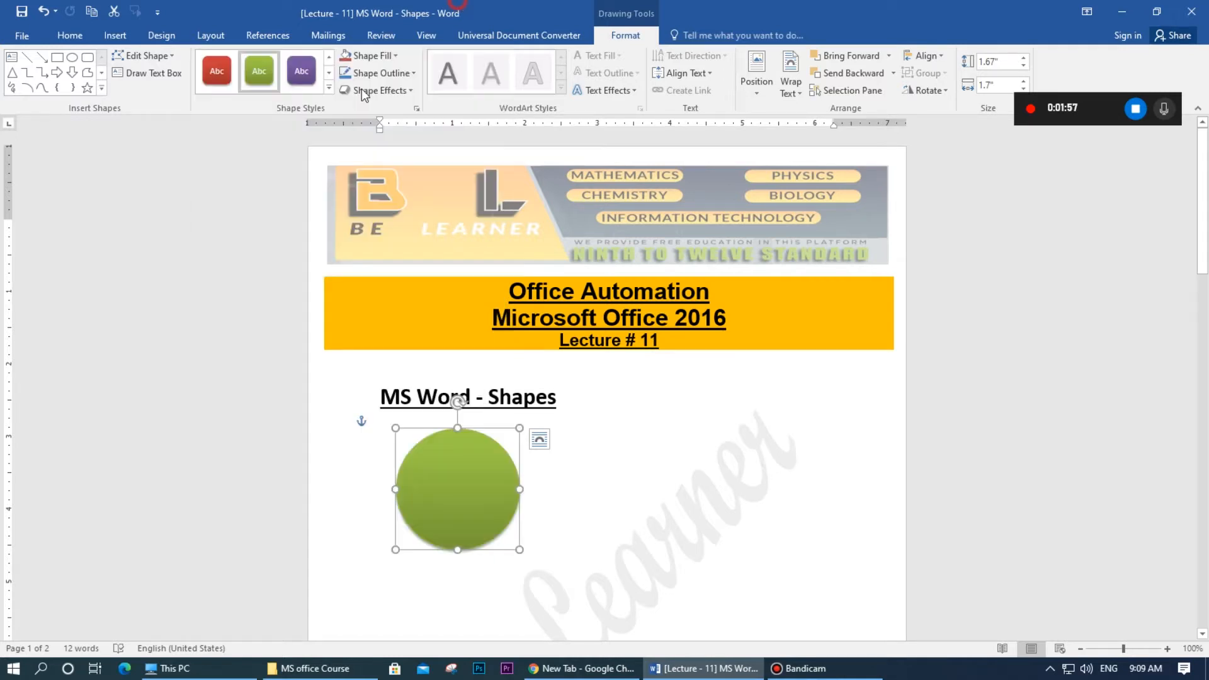
Step: Try several standard colours for the circle's fill, ending on light lavender
left_click(371, 56)
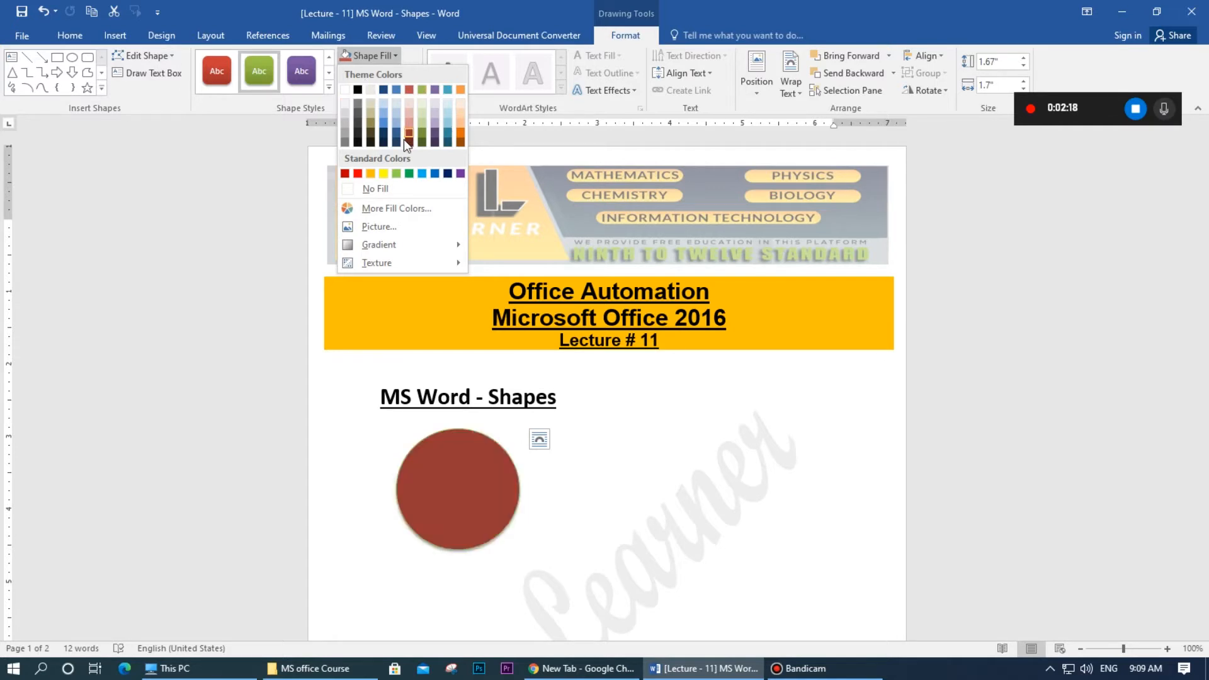
left_click(384, 210)
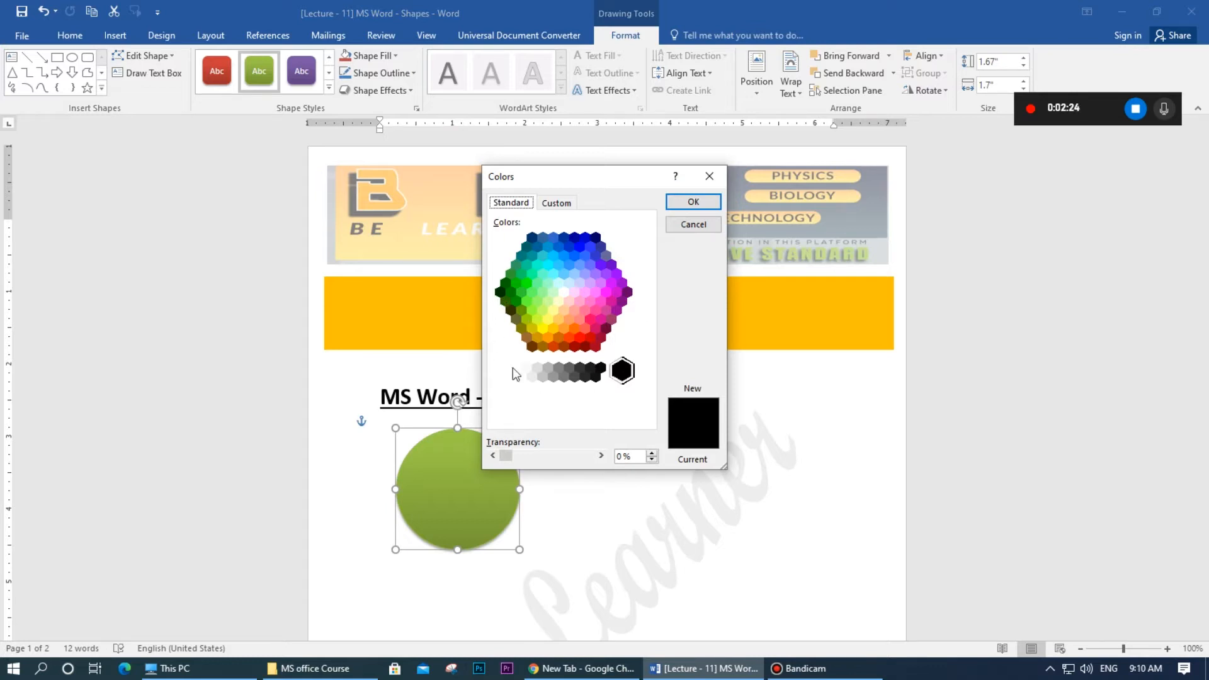
left_click(551, 290)
left_click(579, 282)
left_click(536, 269)
left_click(559, 304)
left_click(579, 283)
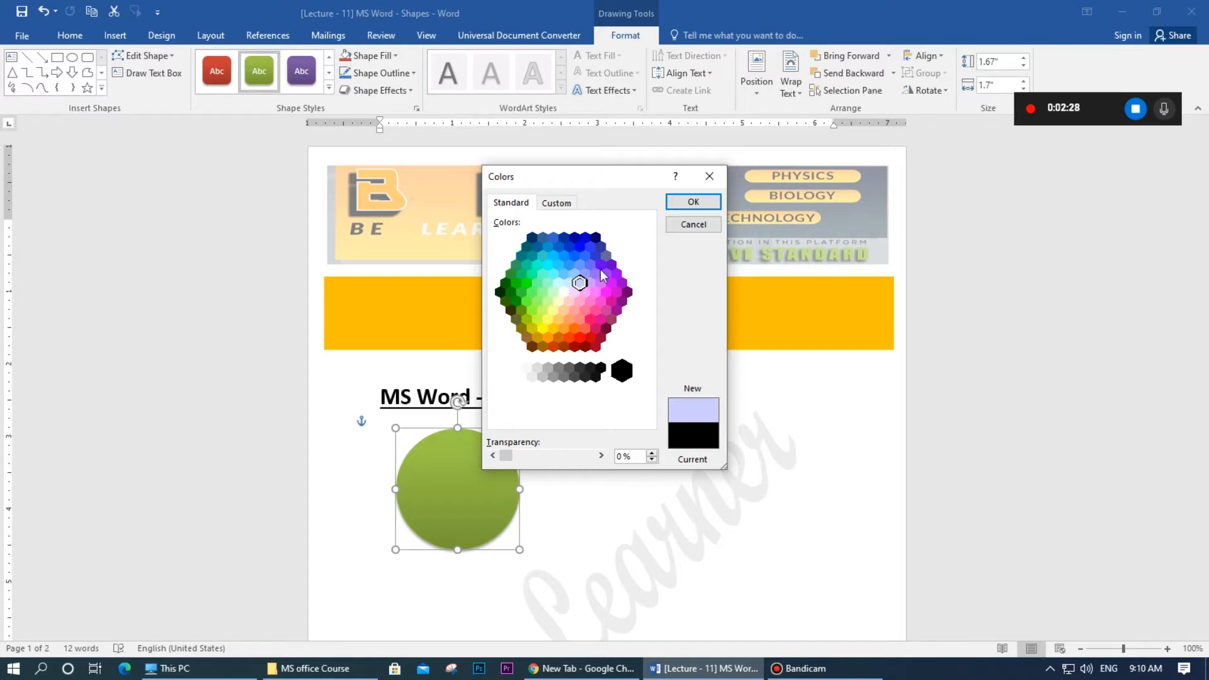
Step: Try a custom green fill of RGB 88, 233, 77 at 0% transparency for the circle and discard it
left_click(556, 204)
left_click_drag(580, 254, 536, 253)
mouse_move(649, 244)
left_mouse_down()
mouse_move(650, 295)
mouse_move(649, 266)
left_mouse_up()
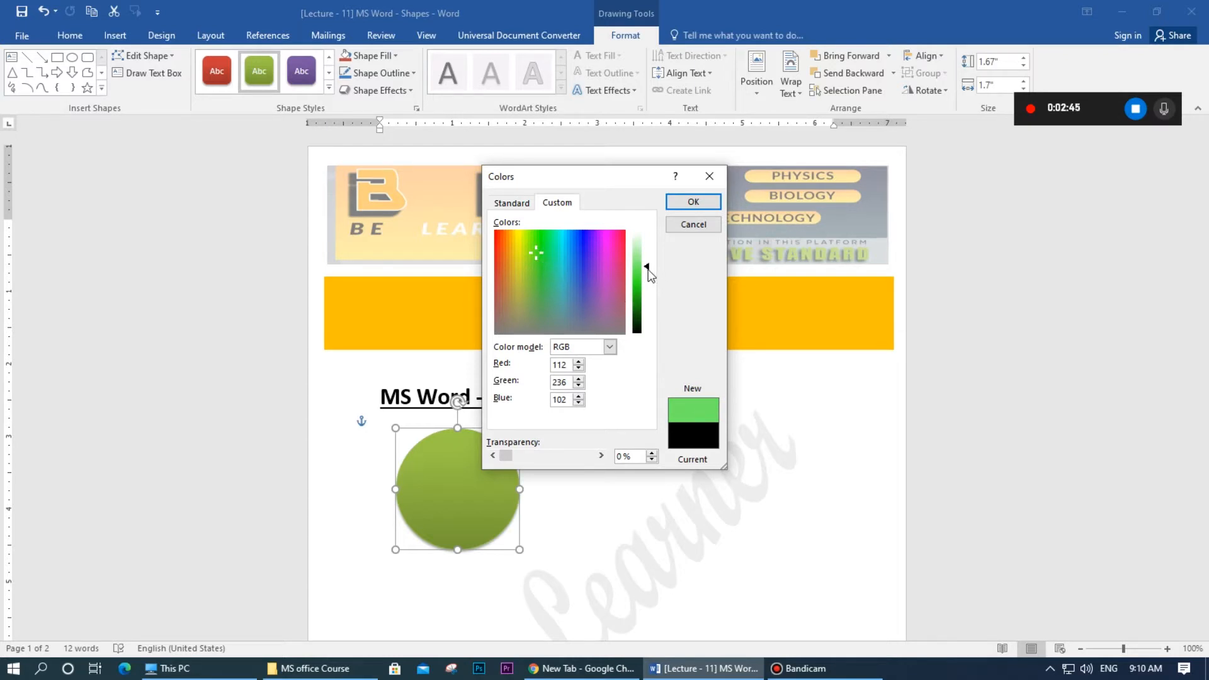
mouse_move(648, 269)
left_mouse_down()
mouse_move(656, 304)
mouse_move(650, 263)
mouse_move(650, 277)
left_mouse_up()
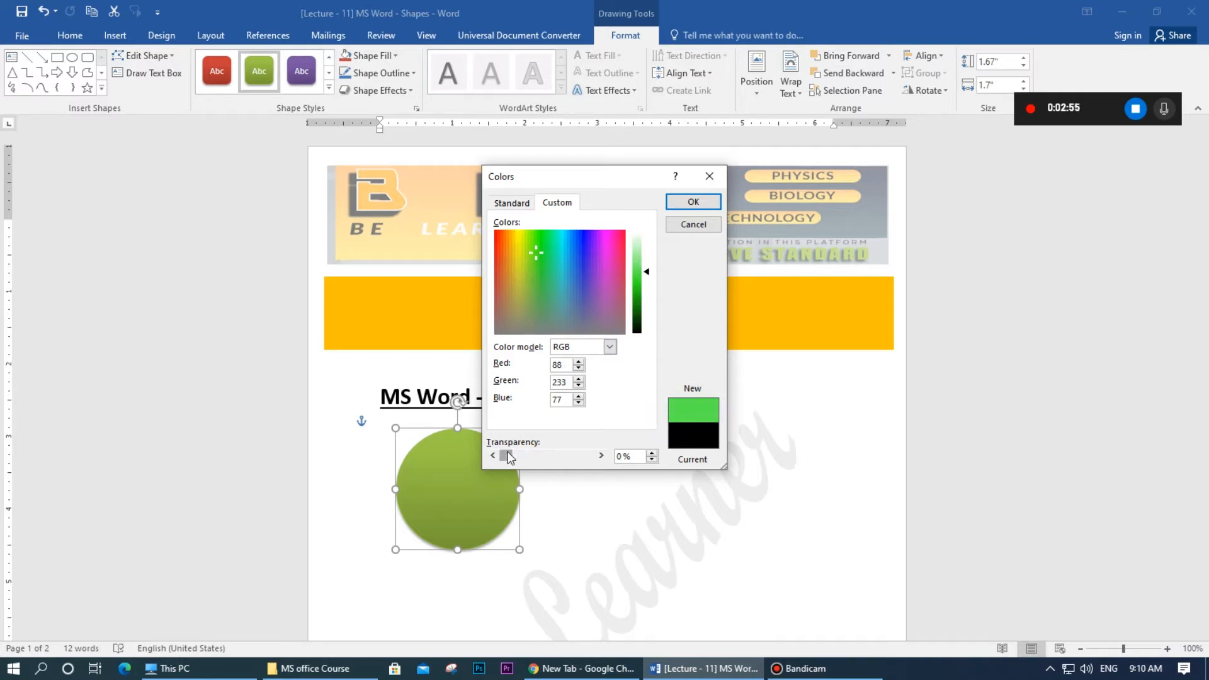
mouse_move(506, 456)
left_mouse_down()
mouse_move(545, 458)
mouse_move(495, 453)
left_mouse_up()
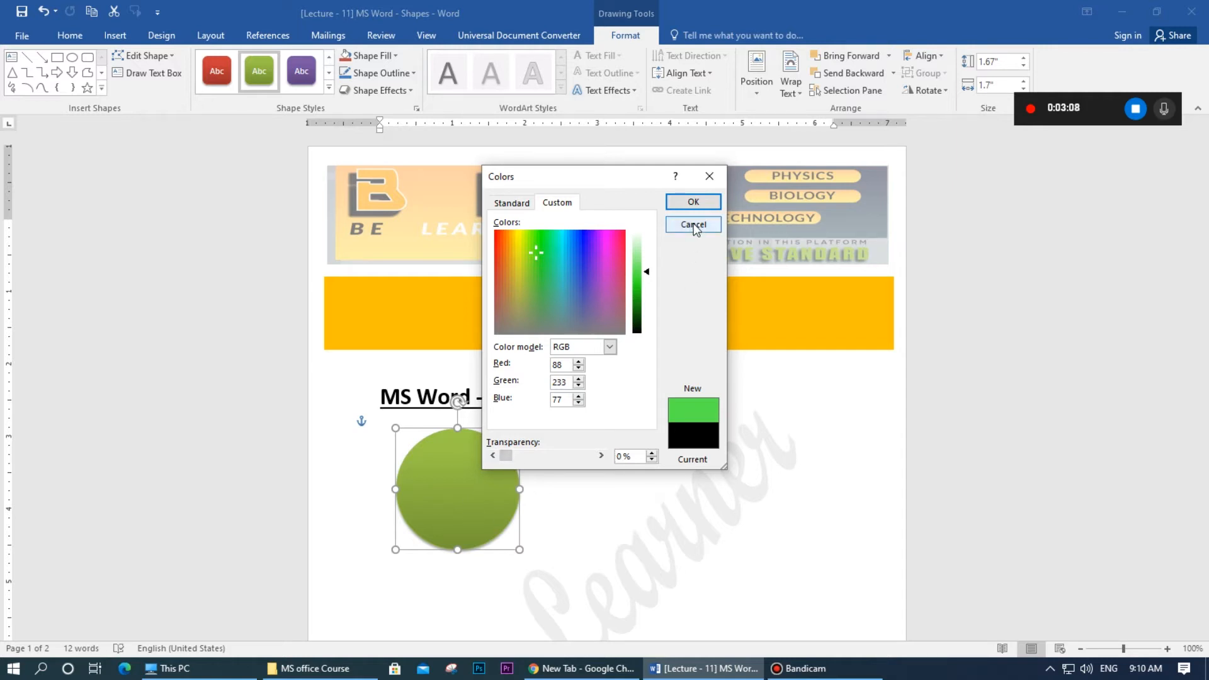
left_click(511, 202)
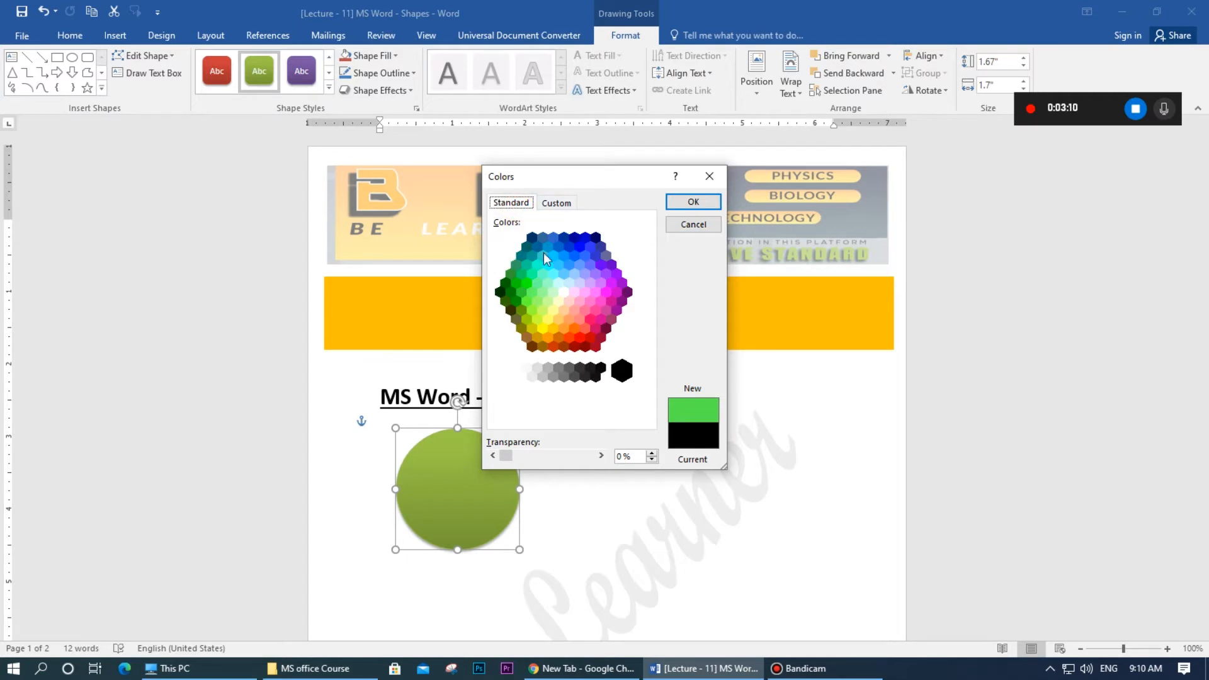
left_click(692, 227)
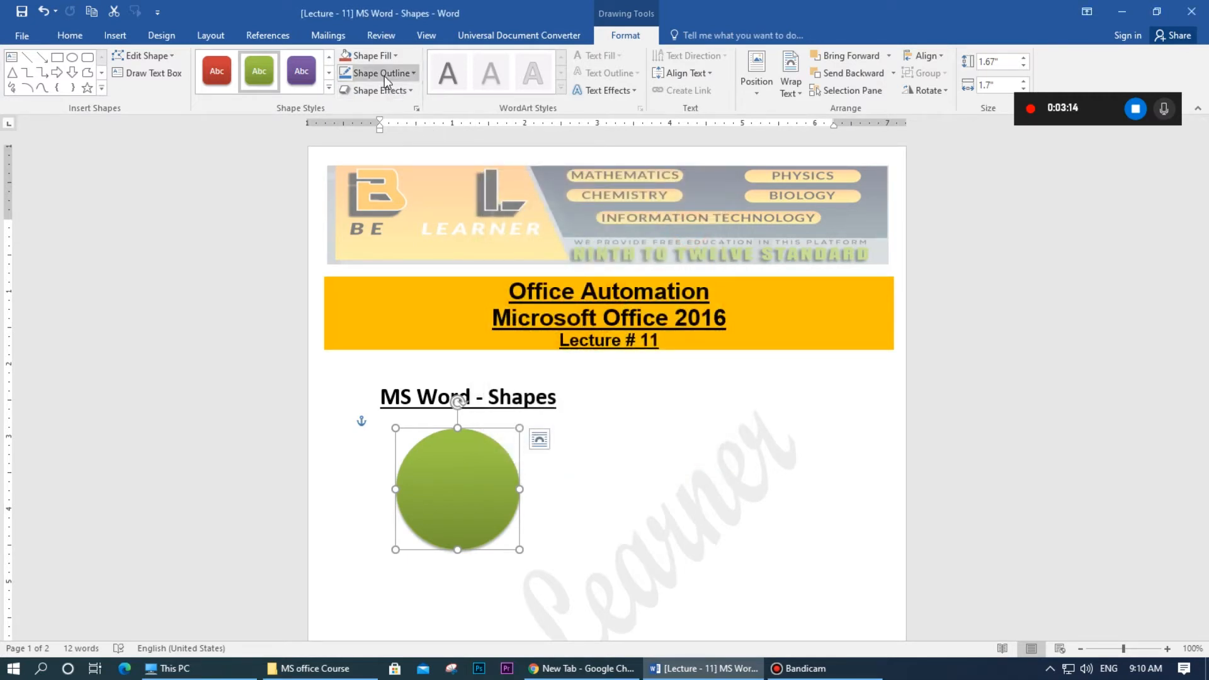
Step: Give the green circle a black outline and deselect it
left_click(587, 497)
left_click(482, 467)
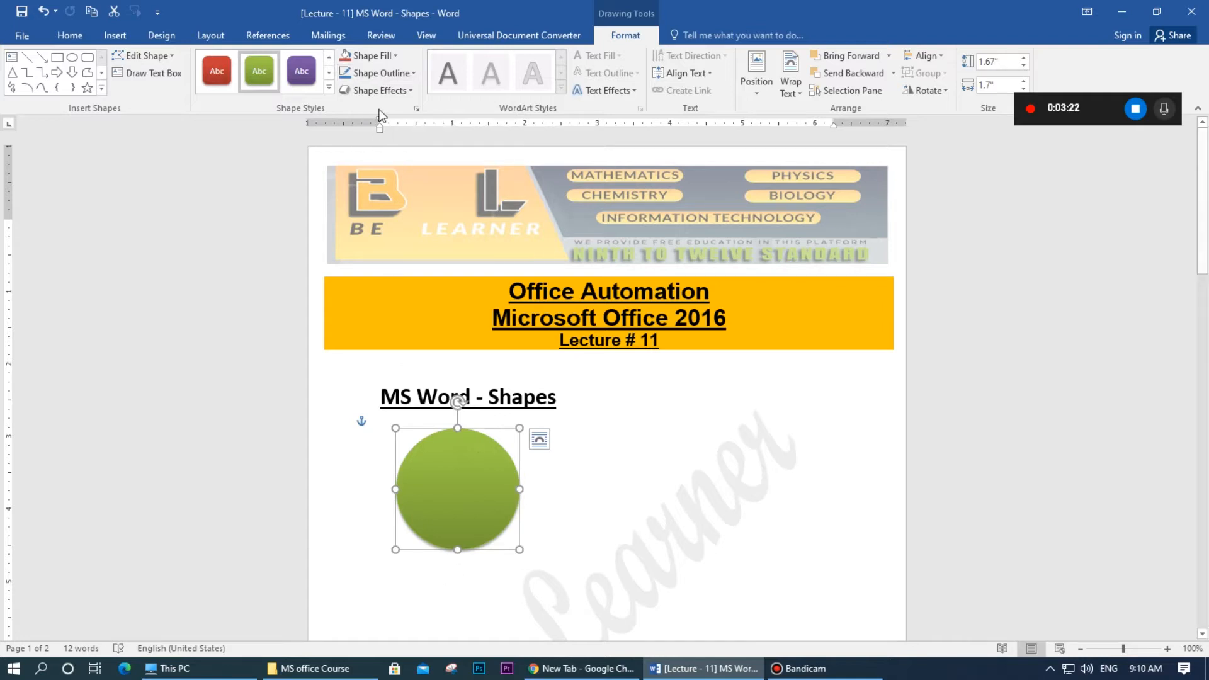
left_click(392, 73)
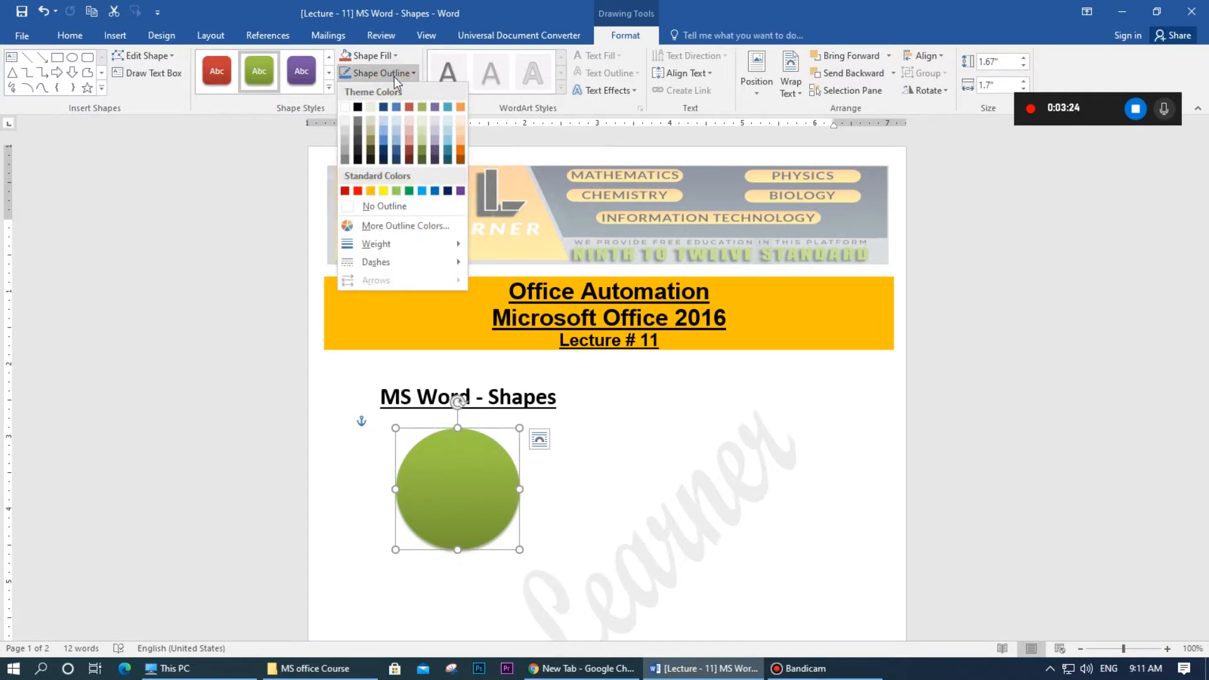
left_click(357, 108)
left_click(592, 511)
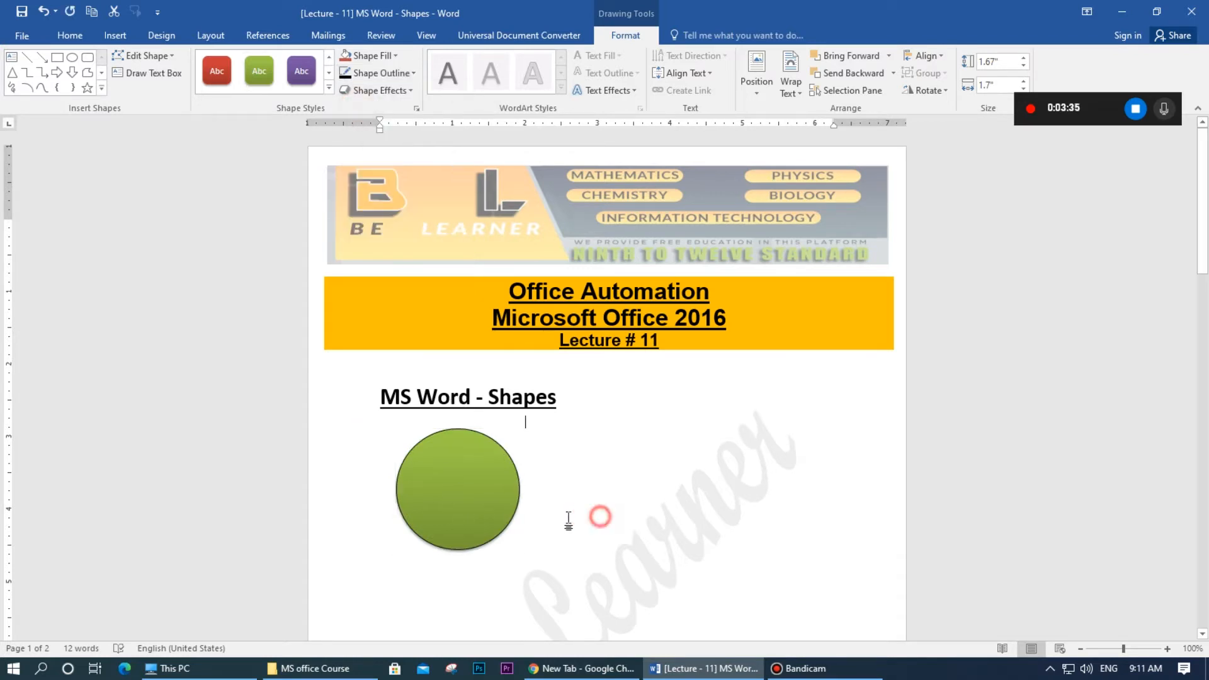
Step: Try a light blue standard colour for the circle's outline and discard it
left_click(467, 478)
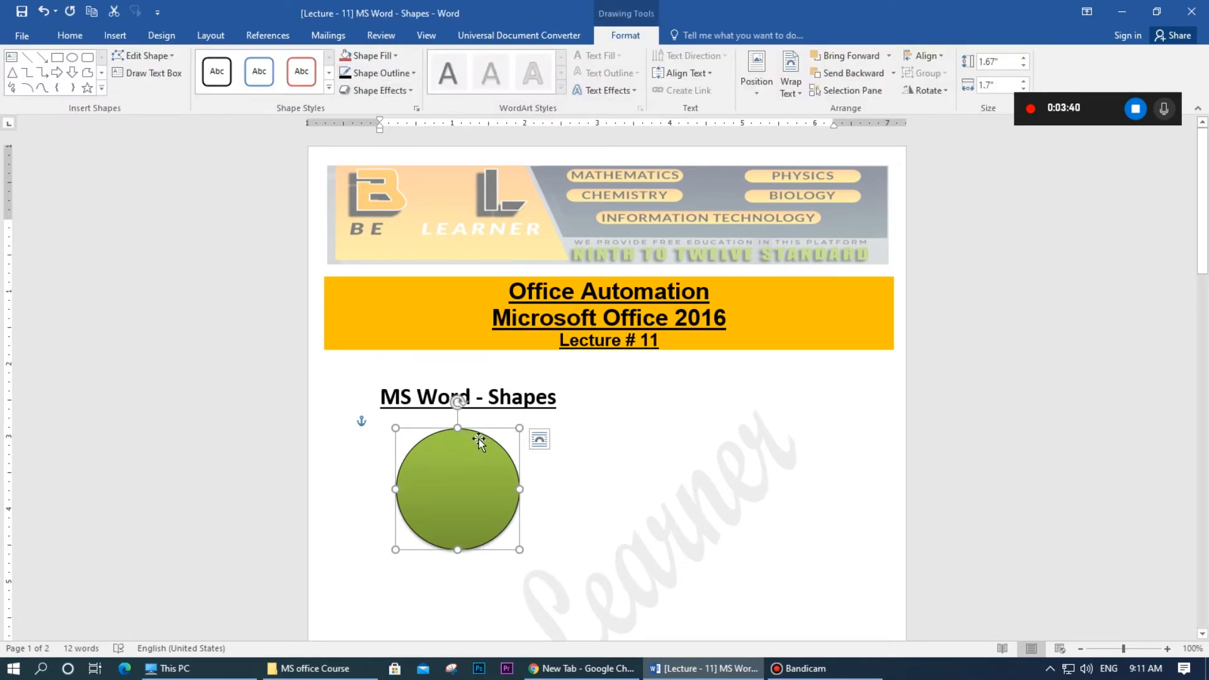
left_click(387, 78)
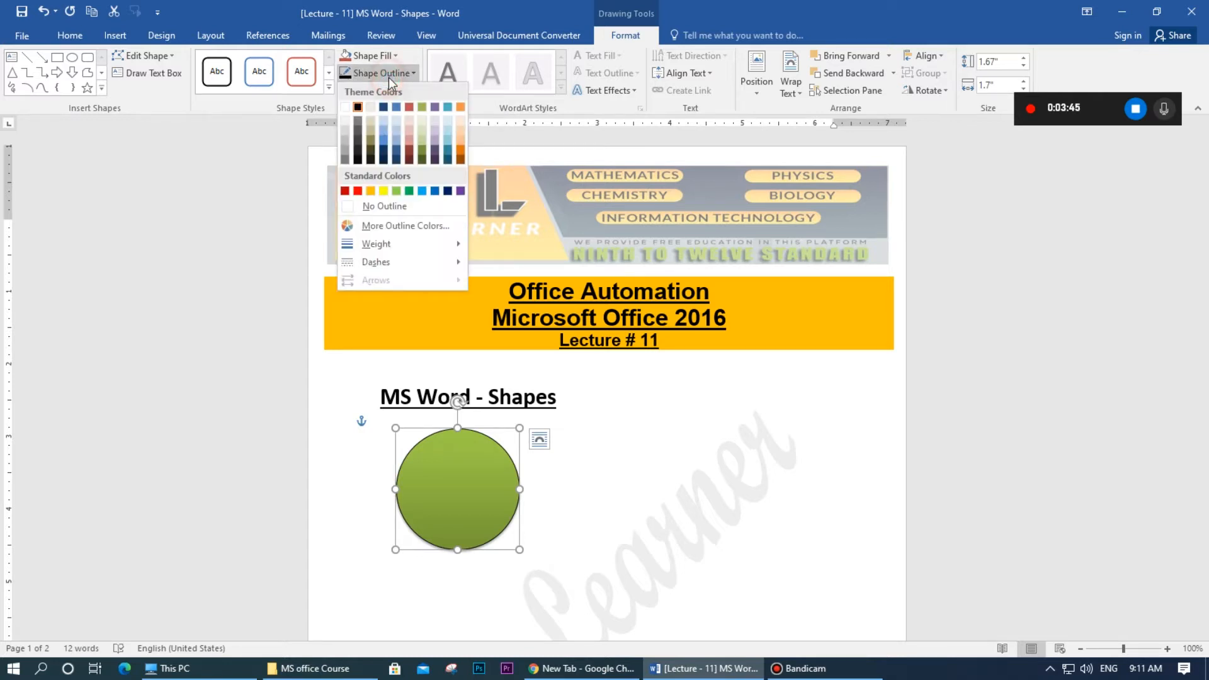
left_click(384, 226)
left_click(569, 281)
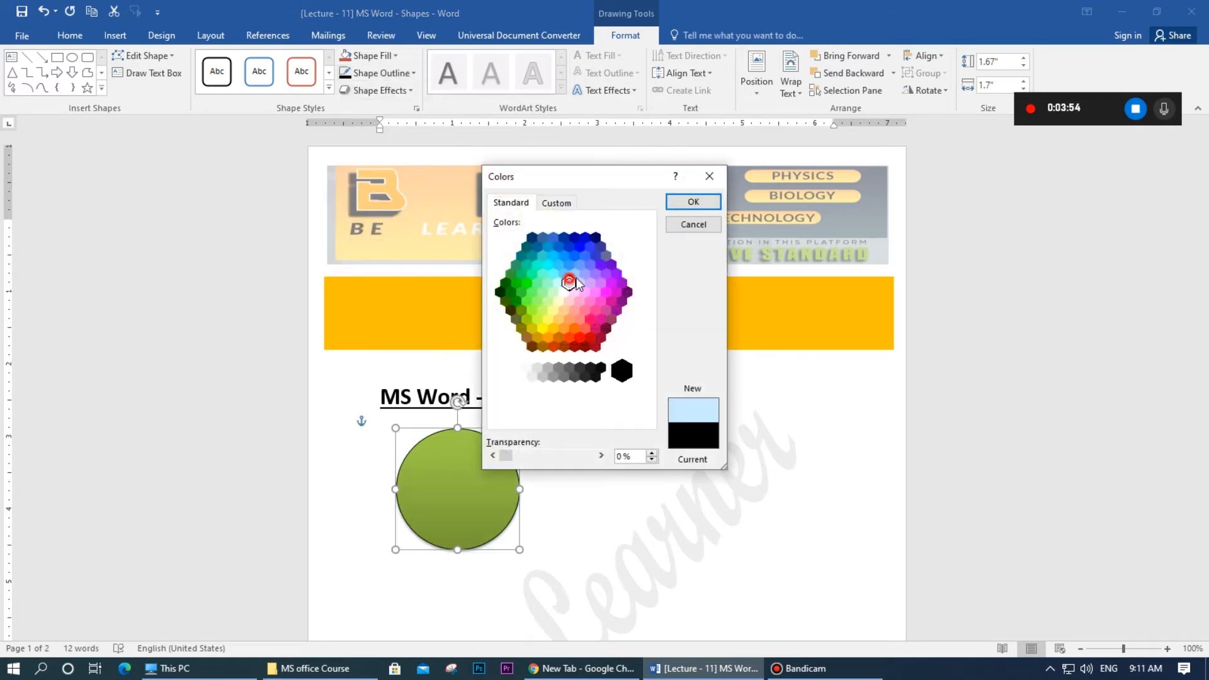
left_click(676, 229)
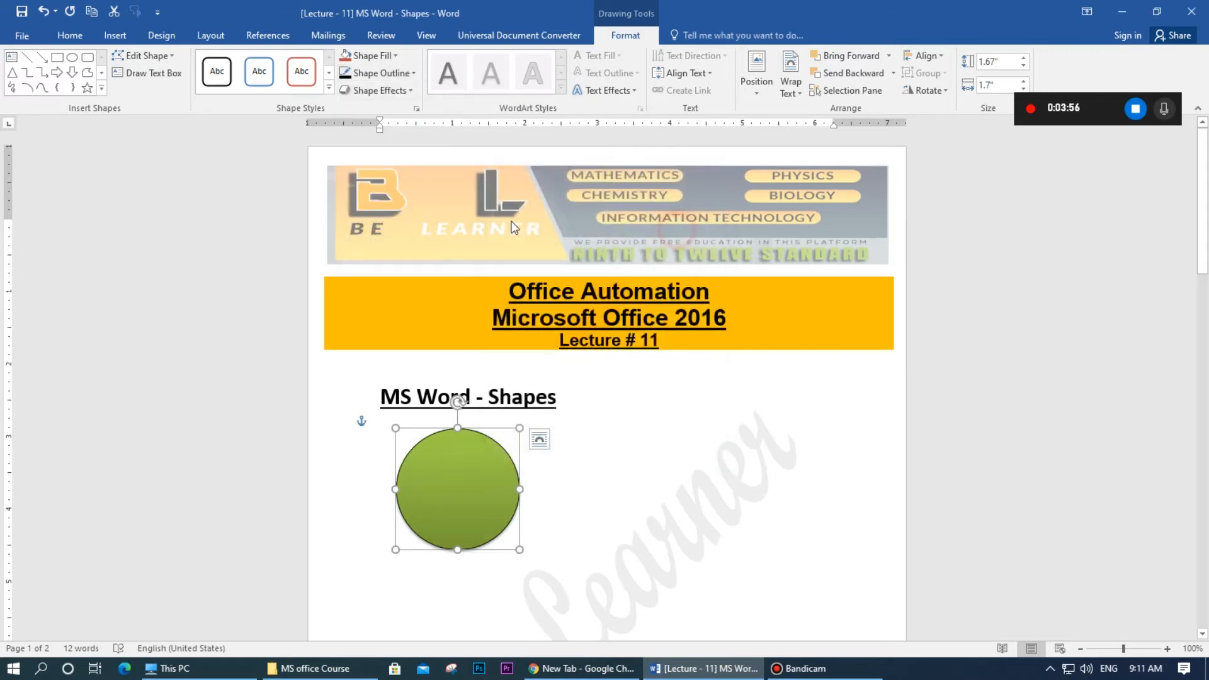
left_click(378, 73)
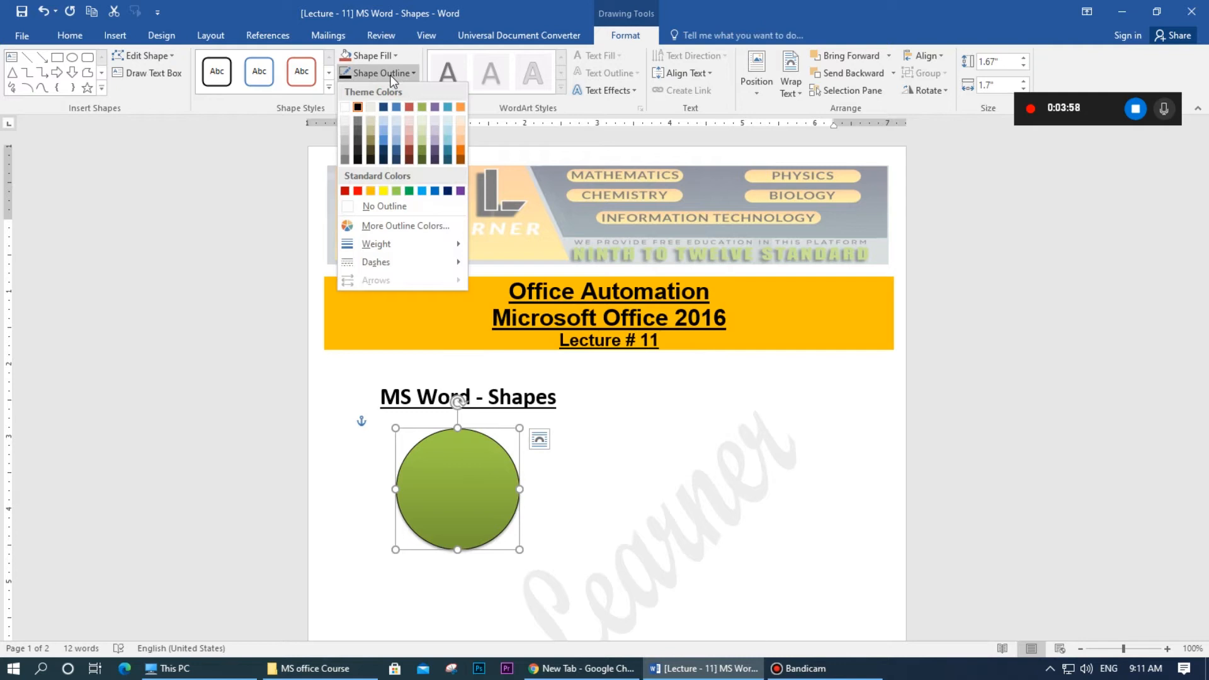
mouse_move(405, 246)
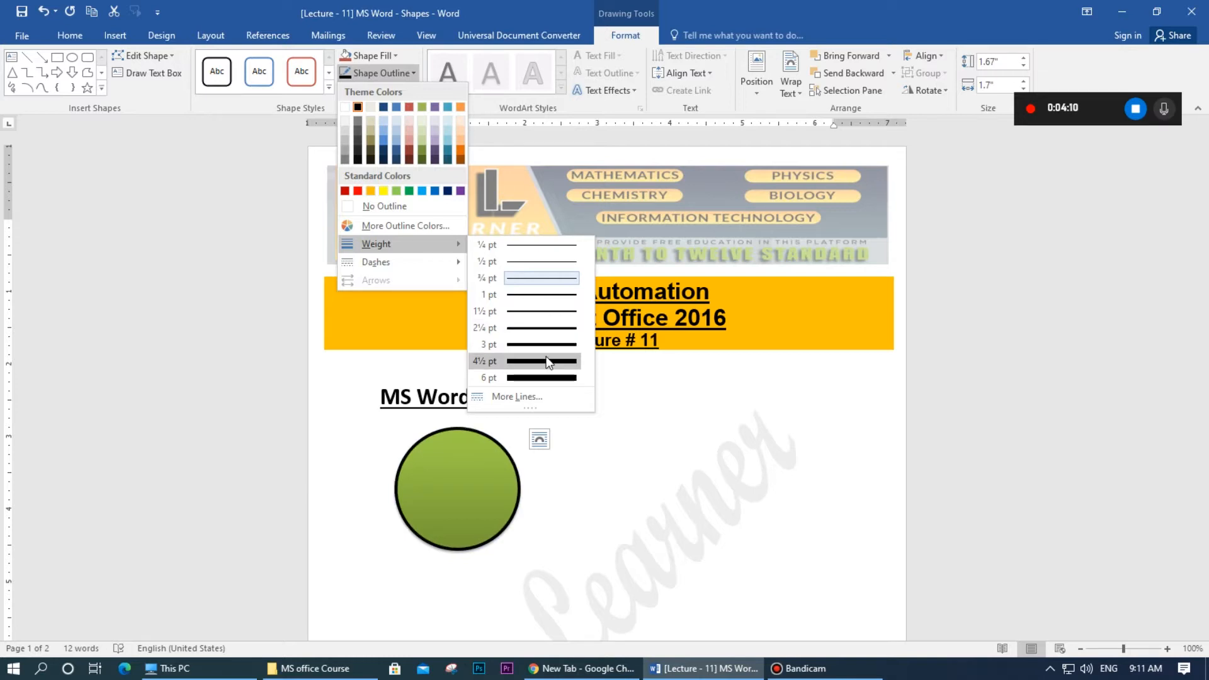
left_click(514, 395)
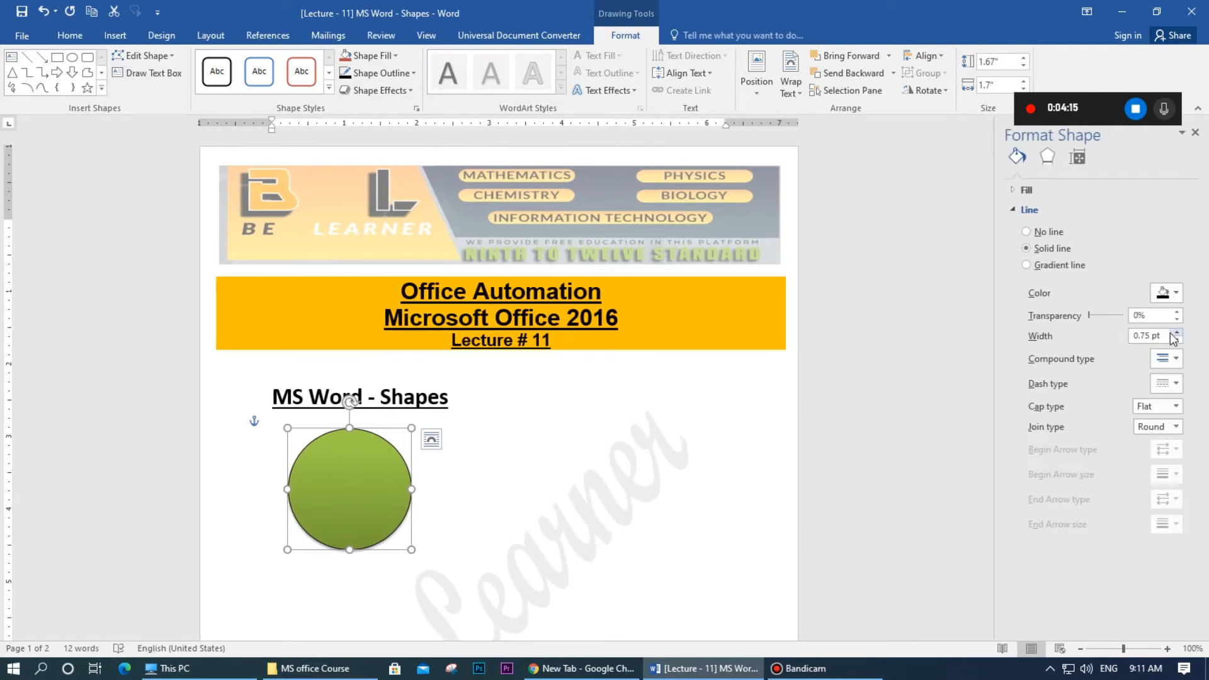
left_click(1195, 132)
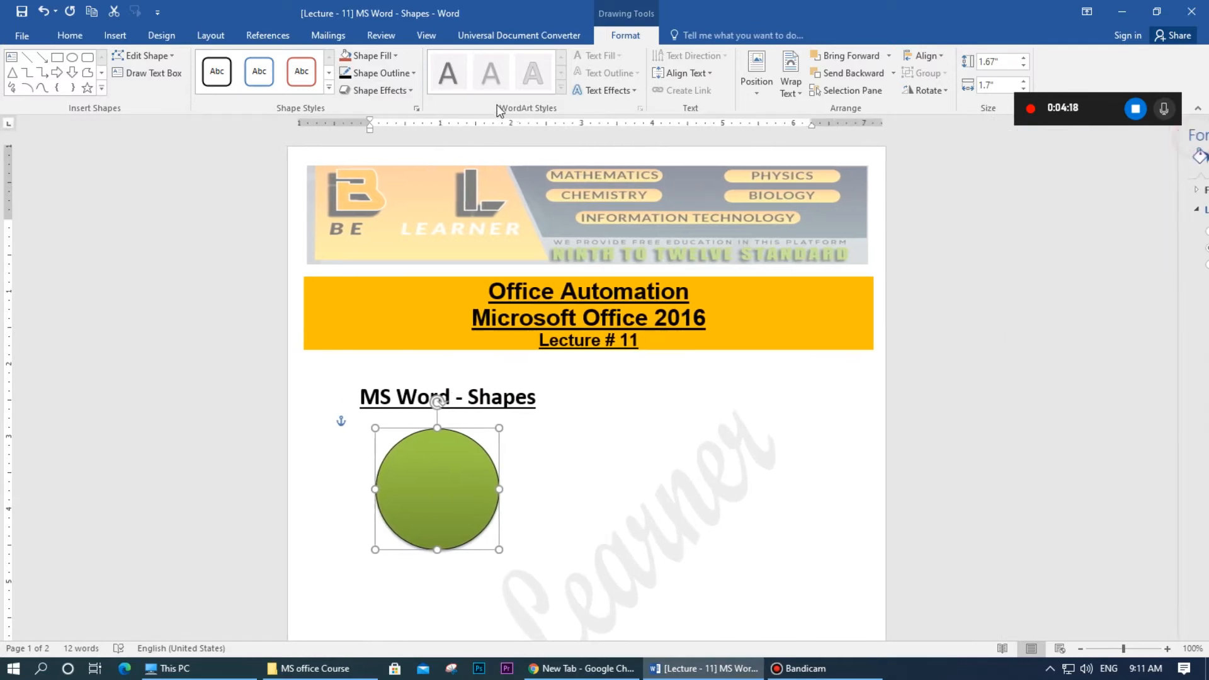
Step: Set the circle's outline width to 10 pt
left_click(382, 76)
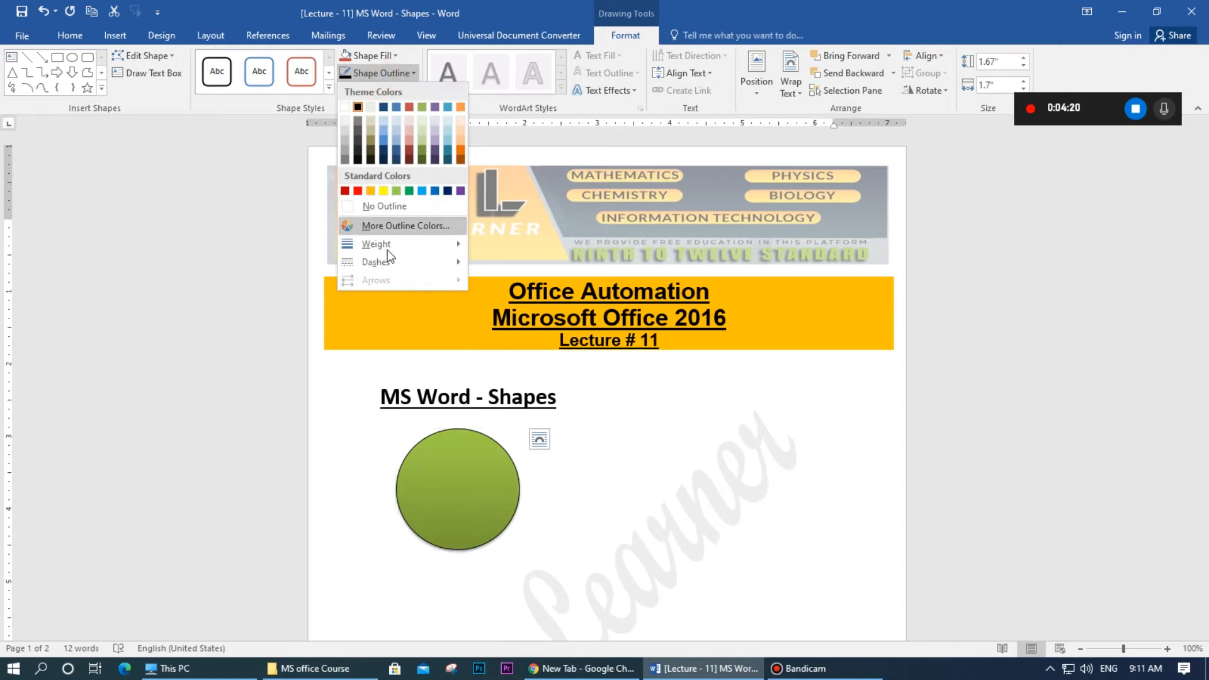
left_click(529, 397)
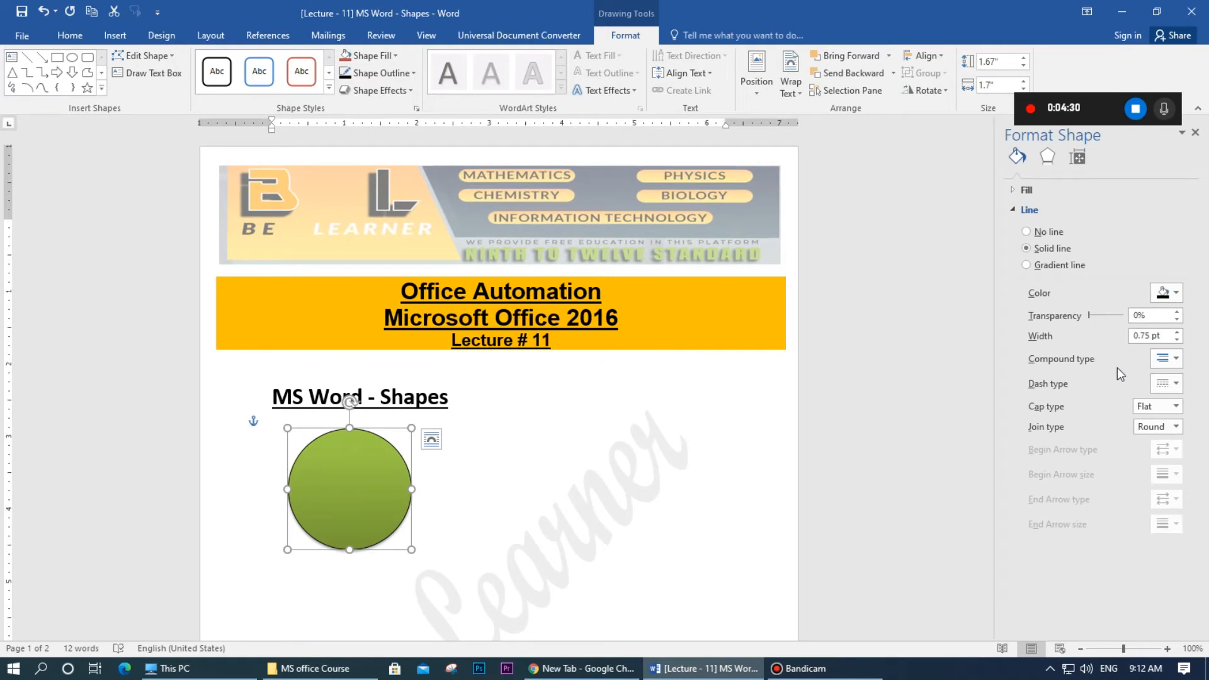
left_click_drag(1162, 335, 1086, 338)
type("10")
key("Return")
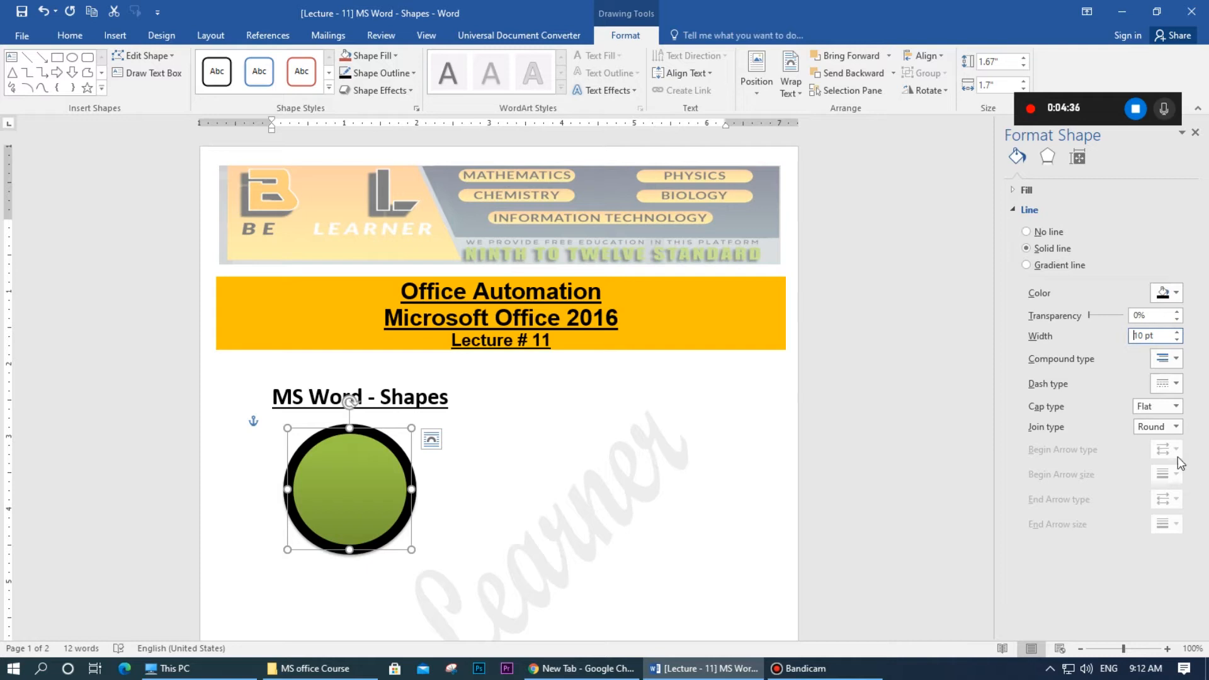
Step: Set the circle's outline width to 0 and apply the Long Dash style to the outline
left_click_drag(1163, 336, 1083, 356)
type("2")
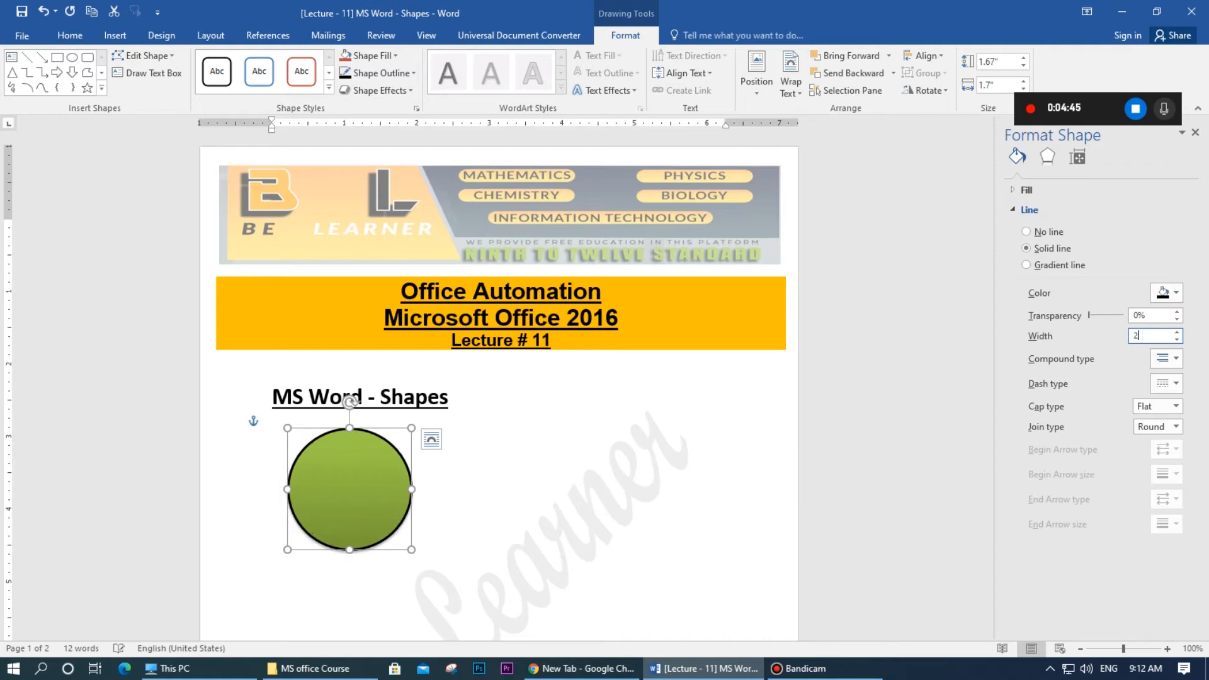
type("0")
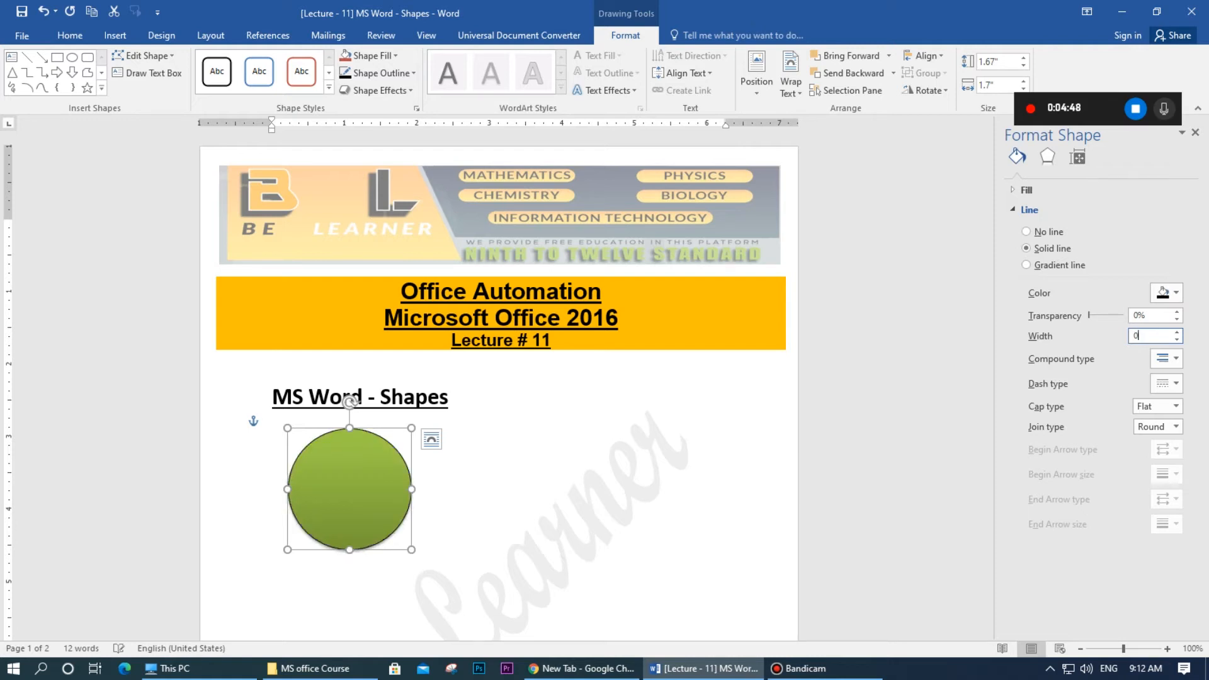
left_click(1195, 132)
left_click(386, 75)
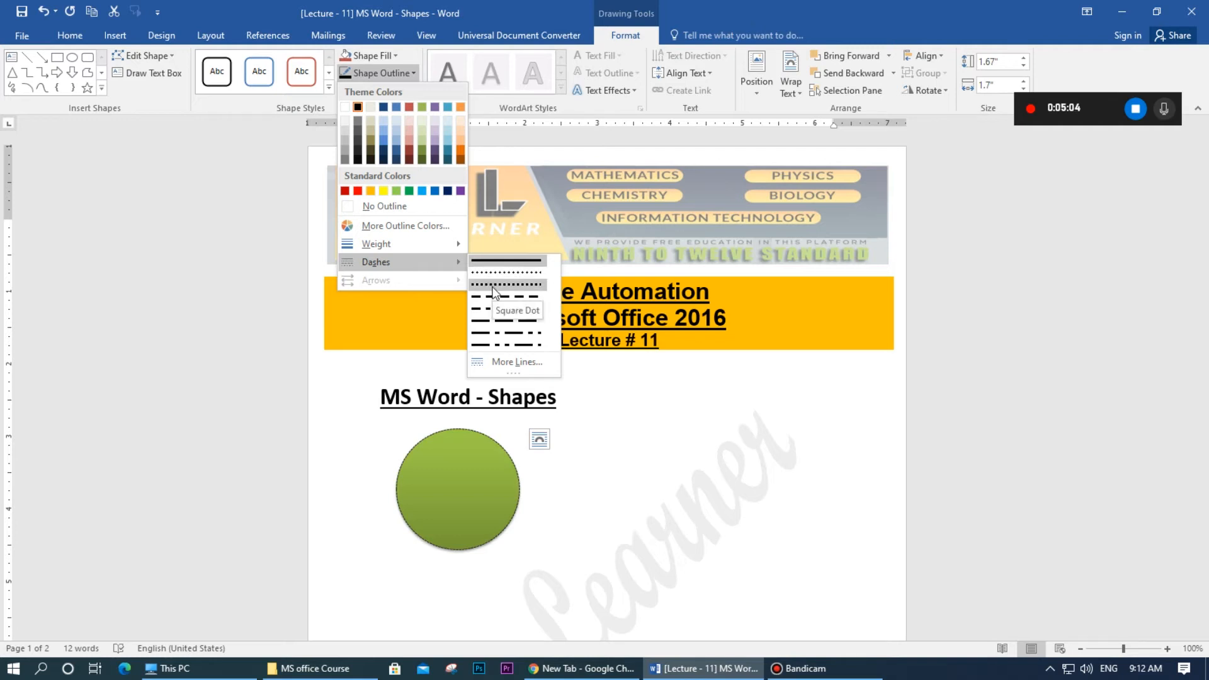
left_click(498, 324)
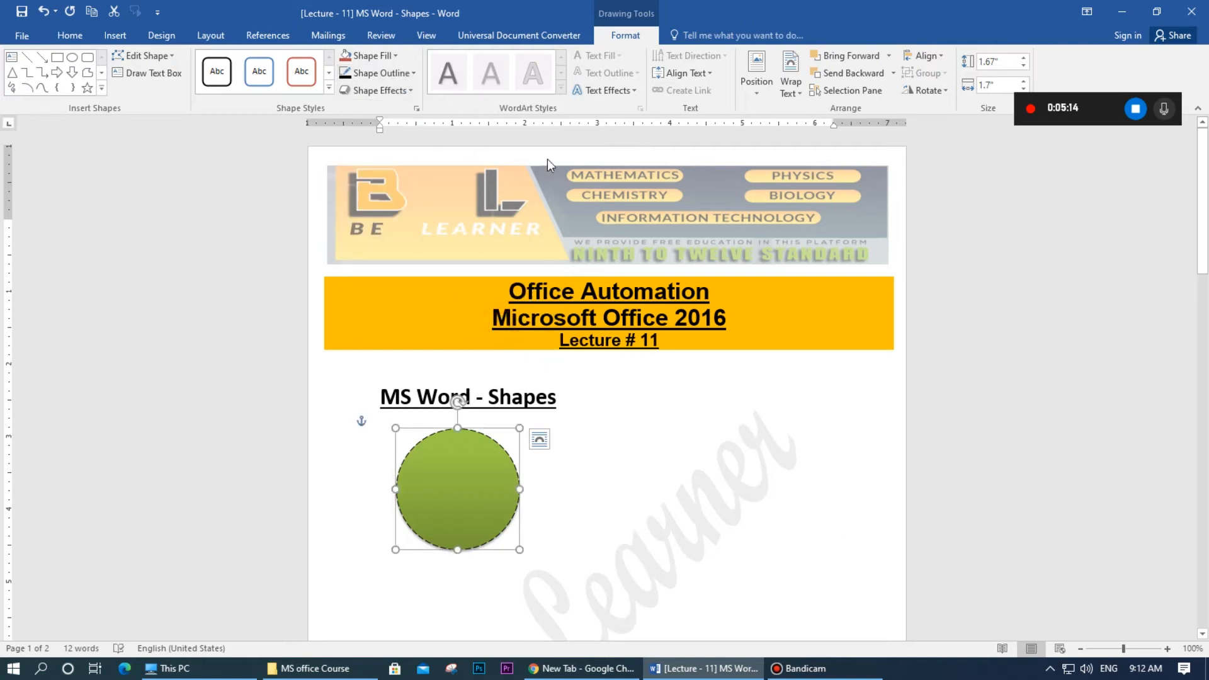
Step: Set the circle's outline width to 3 pt with the line transparency at 0%
left_click(378, 73)
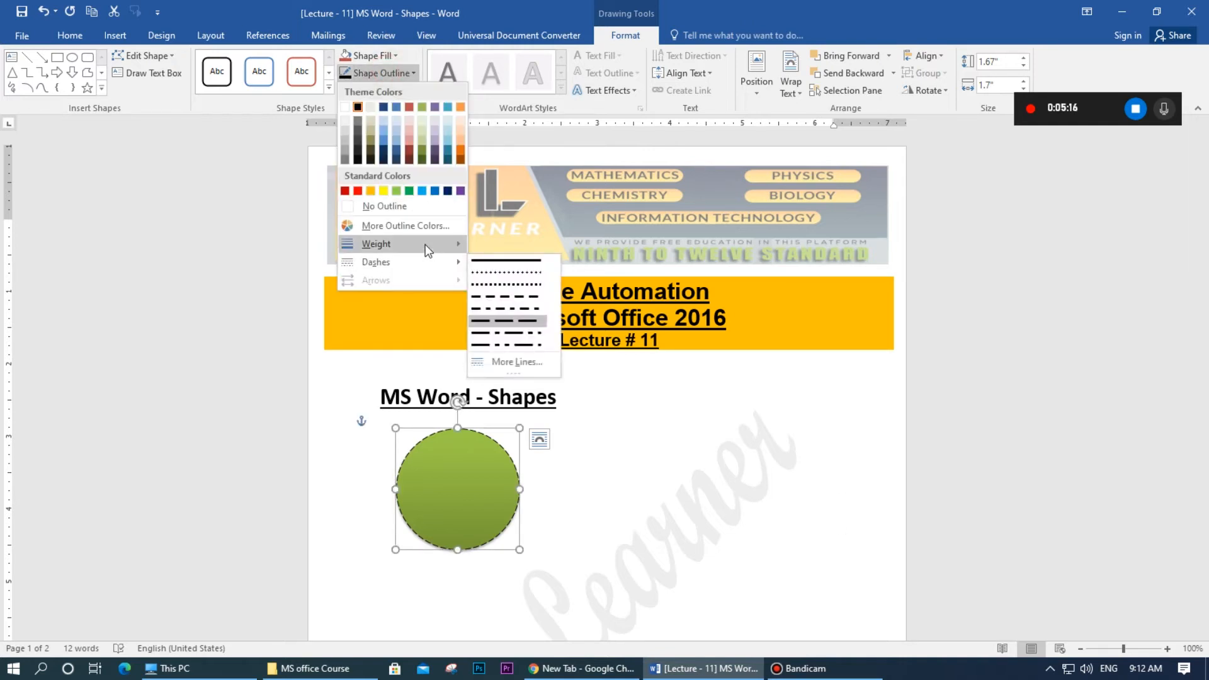
mouse_move(425, 248)
left_click(545, 404)
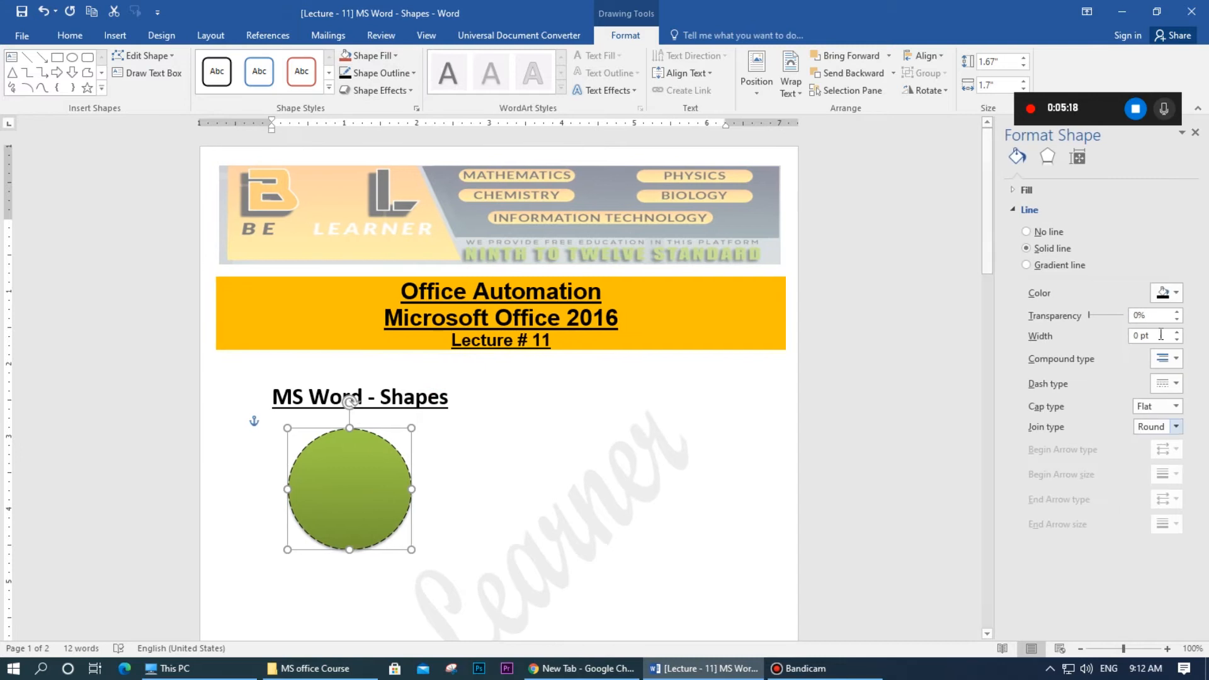
left_click(1175, 312)
left_click(1175, 312)
left_click(1175, 312)
left_click_drag(1090, 317, 1084, 317)
left_click(1175, 332)
left_click(1175, 333)
left_click(1176, 332)
left_click(1175, 333)
left_click(1175, 333)
left_click(1175, 332)
left_click(1175, 332)
left_click(1175, 333)
left_click(1175, 332)
left_click(1175, 333)
left_click(1175, 332)
left_click(1175, 332)
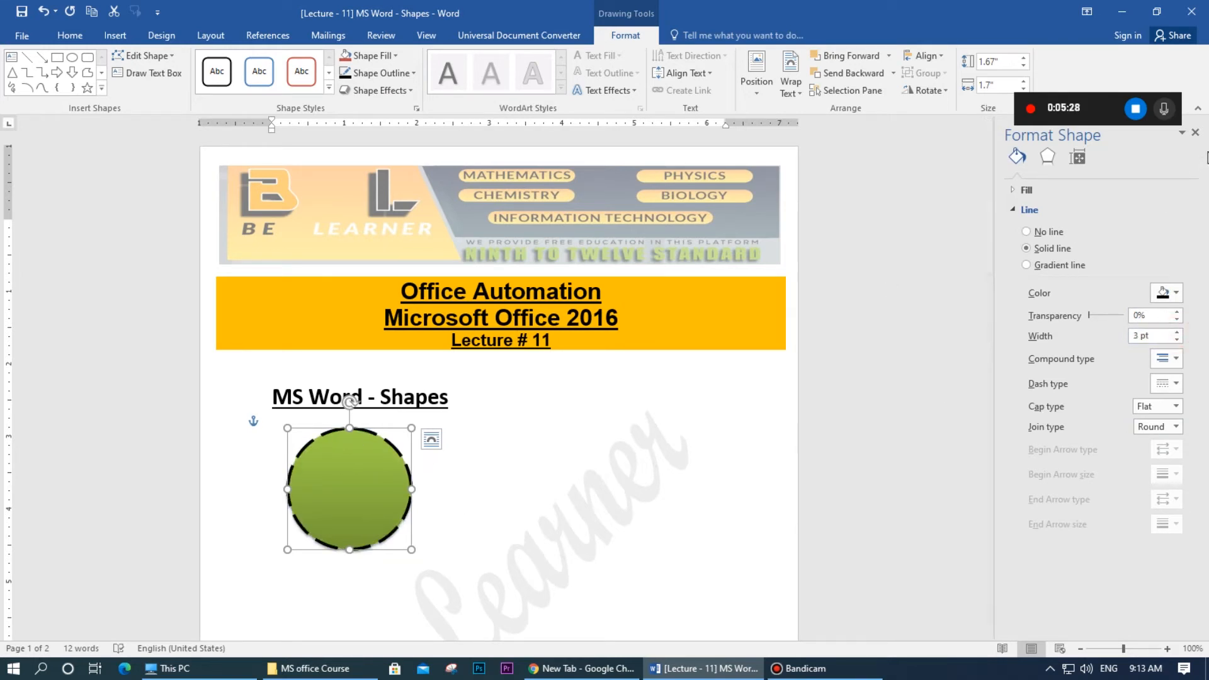
left_click(1195, 135)
Step: Preview other outline dash styles and the preset, shadow, glow and soft edge effects for the circle without applying any
left_click(371, 74)
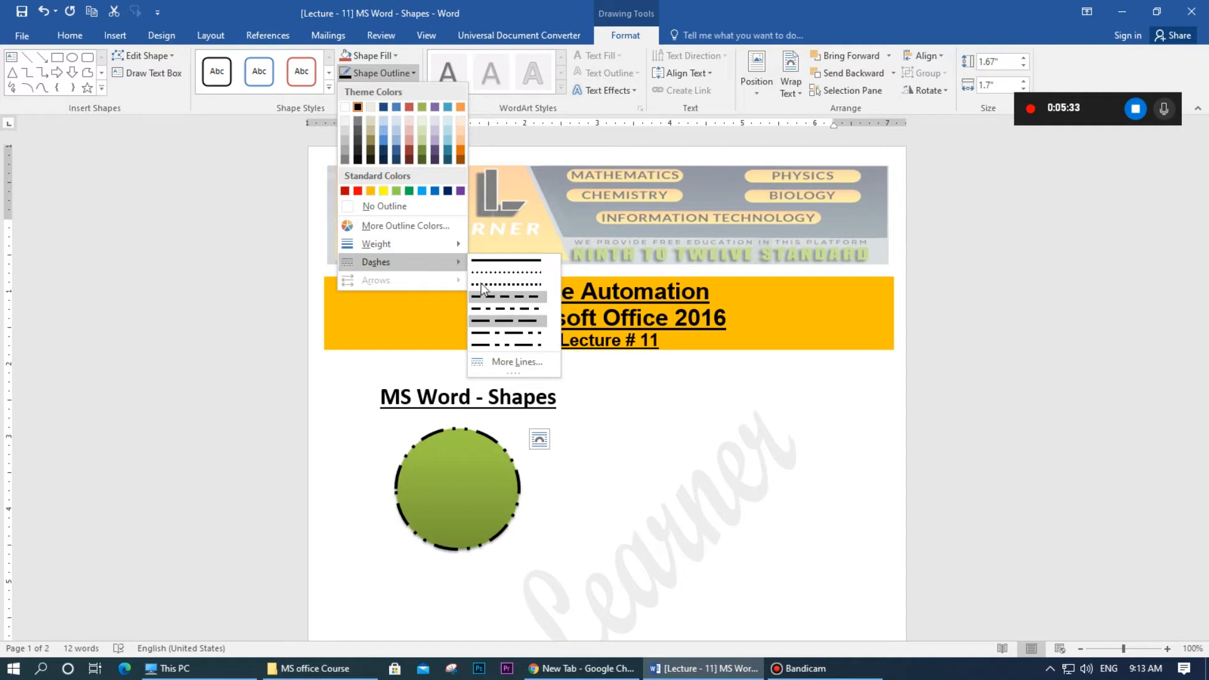
left_click(430, 108)
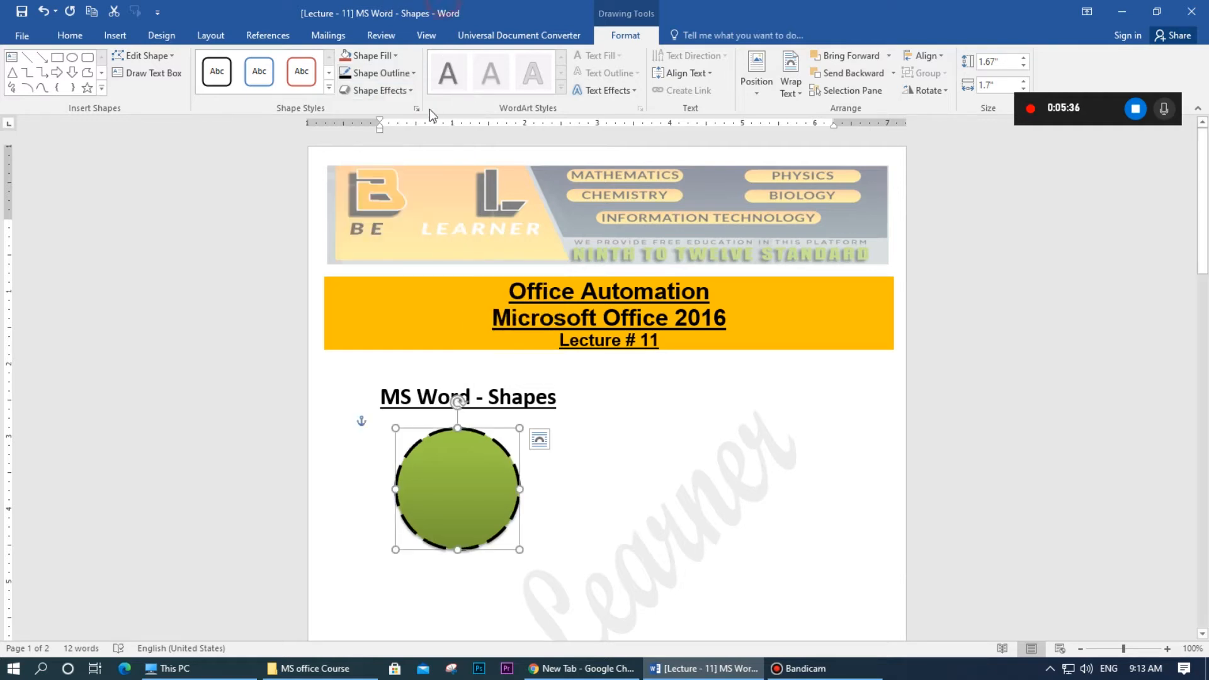
left_click(386, 92)
mouse_move(401, 140)
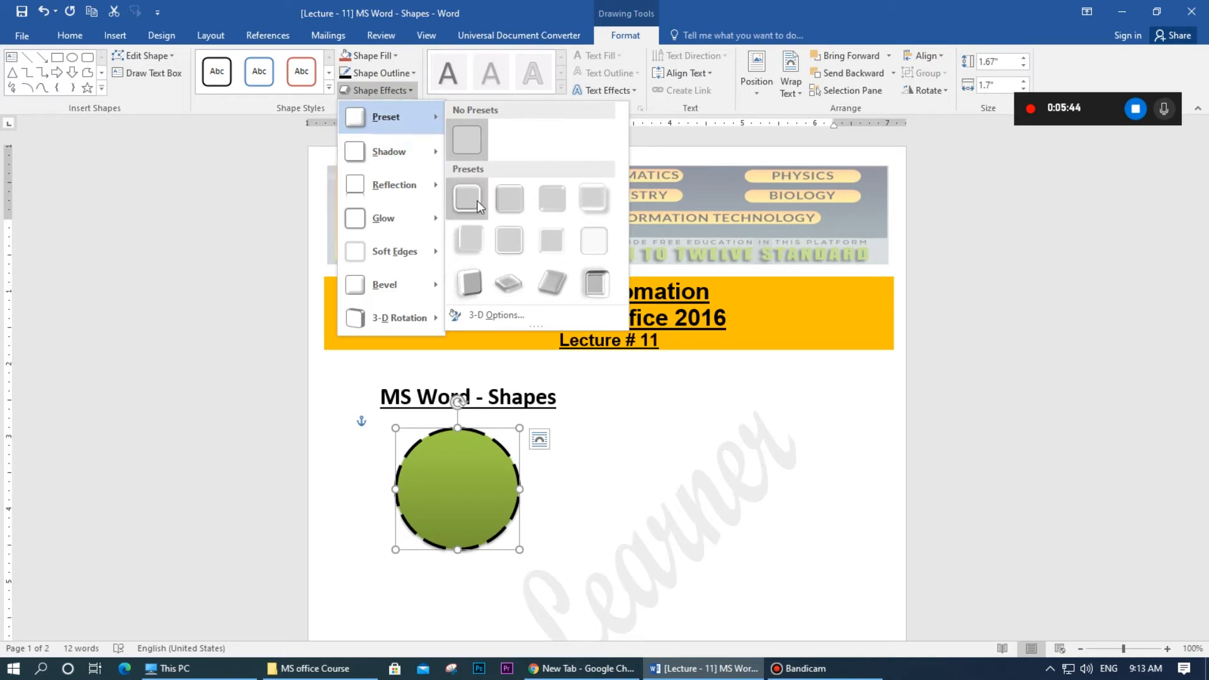
mouse_move(381, 117)
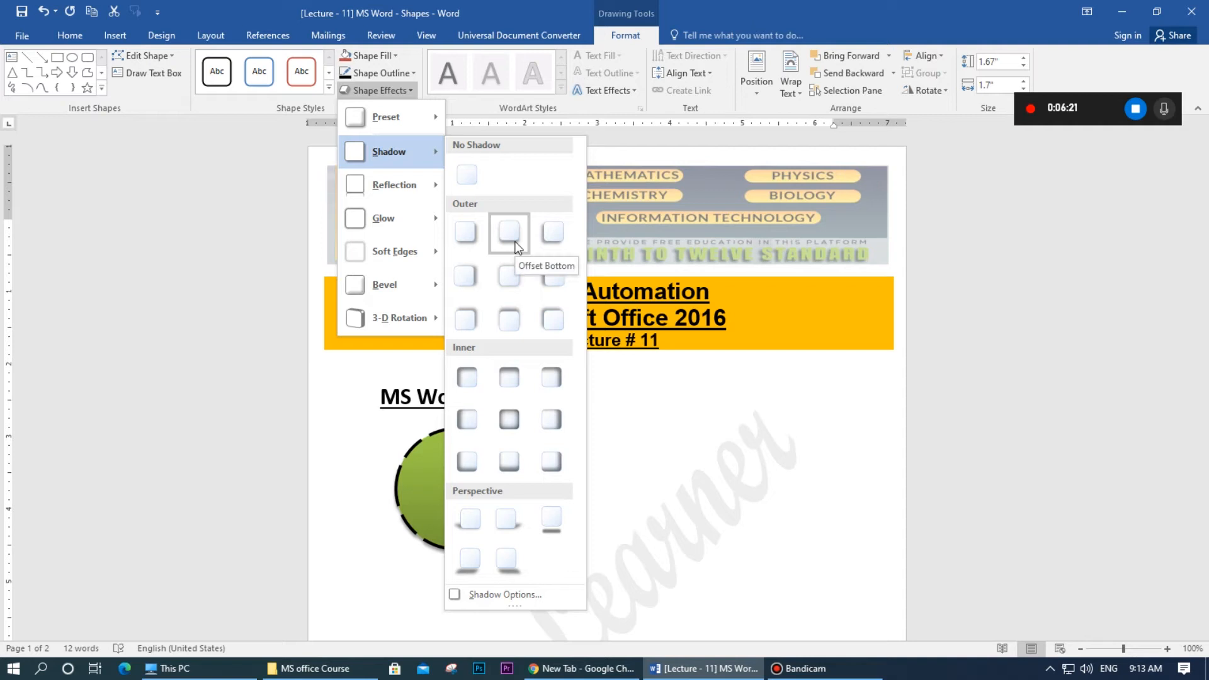
mouse_move(422, 217)
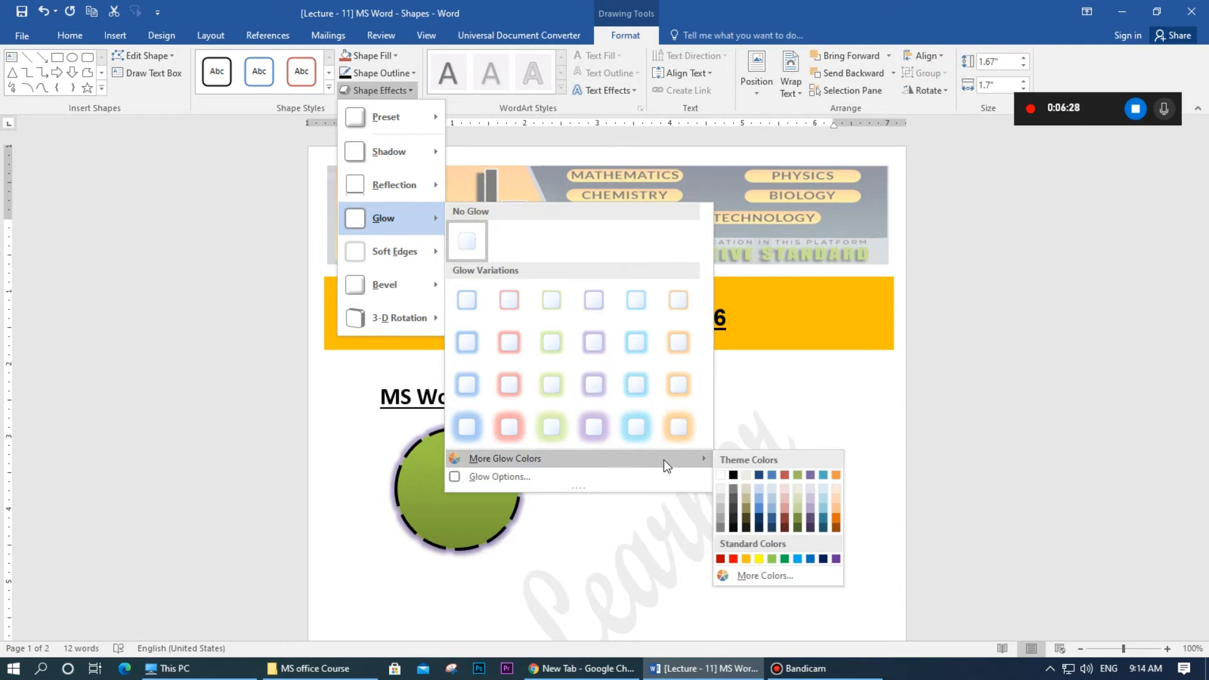
mouse_move(395, 251)
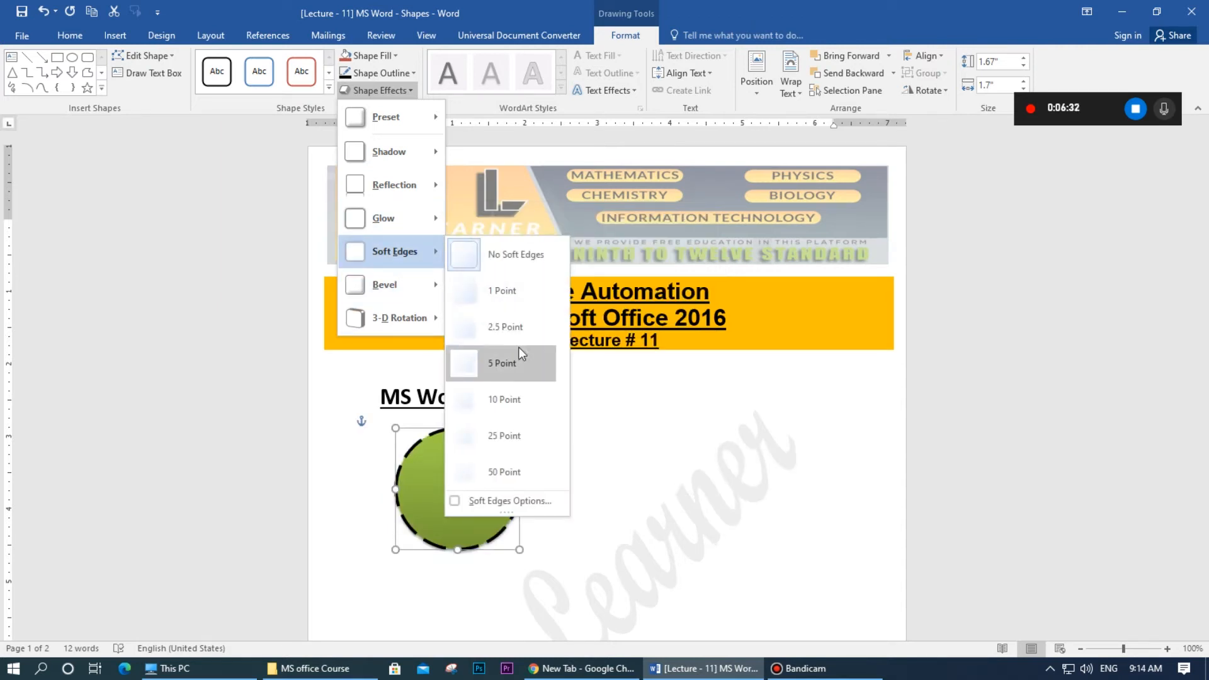
left_click(680, 502)
left_click(596, 517)
left_click(480, 451)
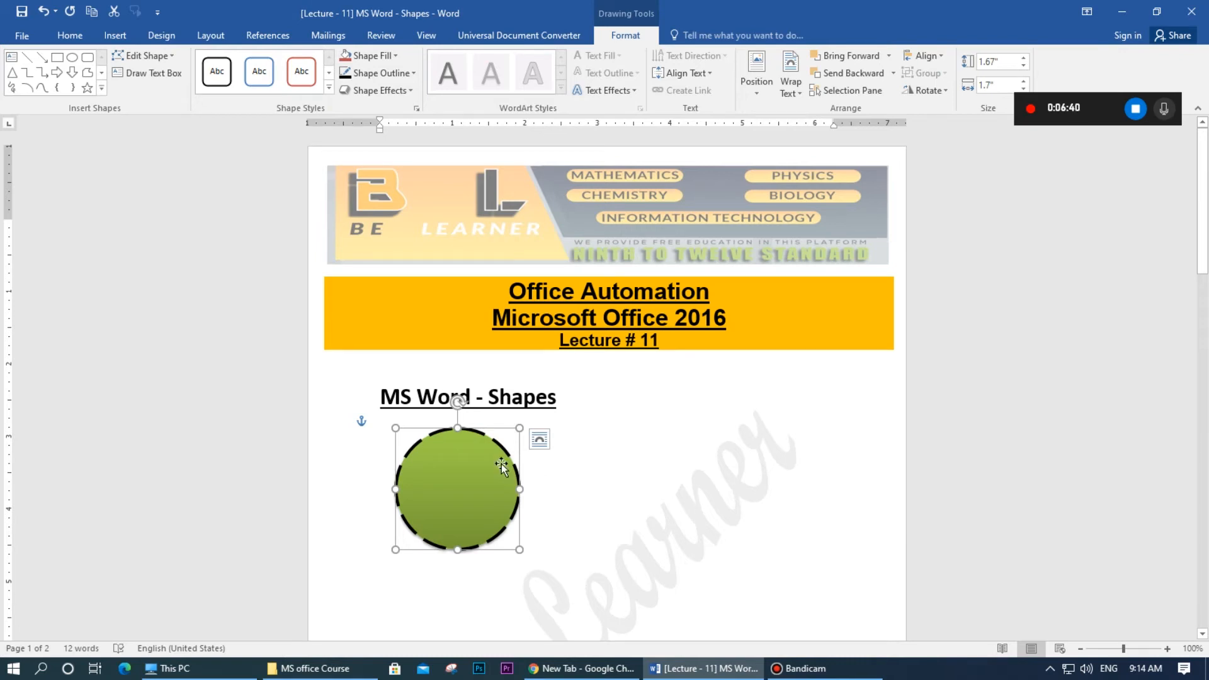
left_click(681, 509)
Step: Change the circle into the Pentagon block arrow shape
left_click(471, 502)
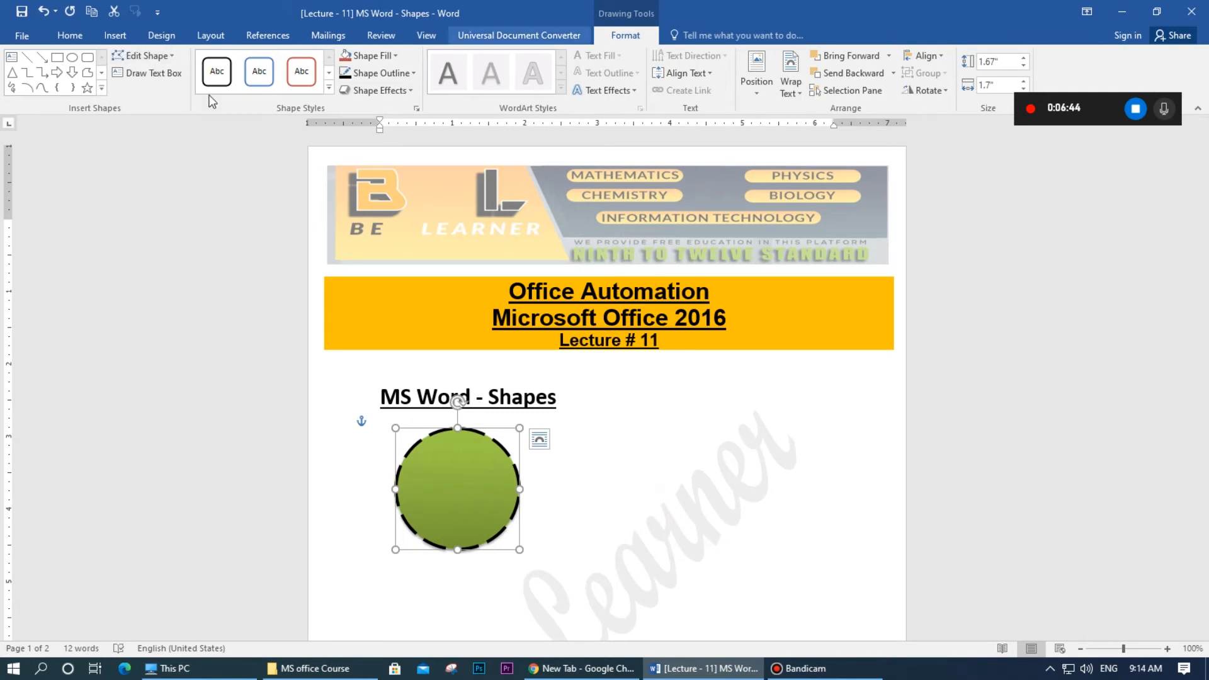
left_click(157, 57)
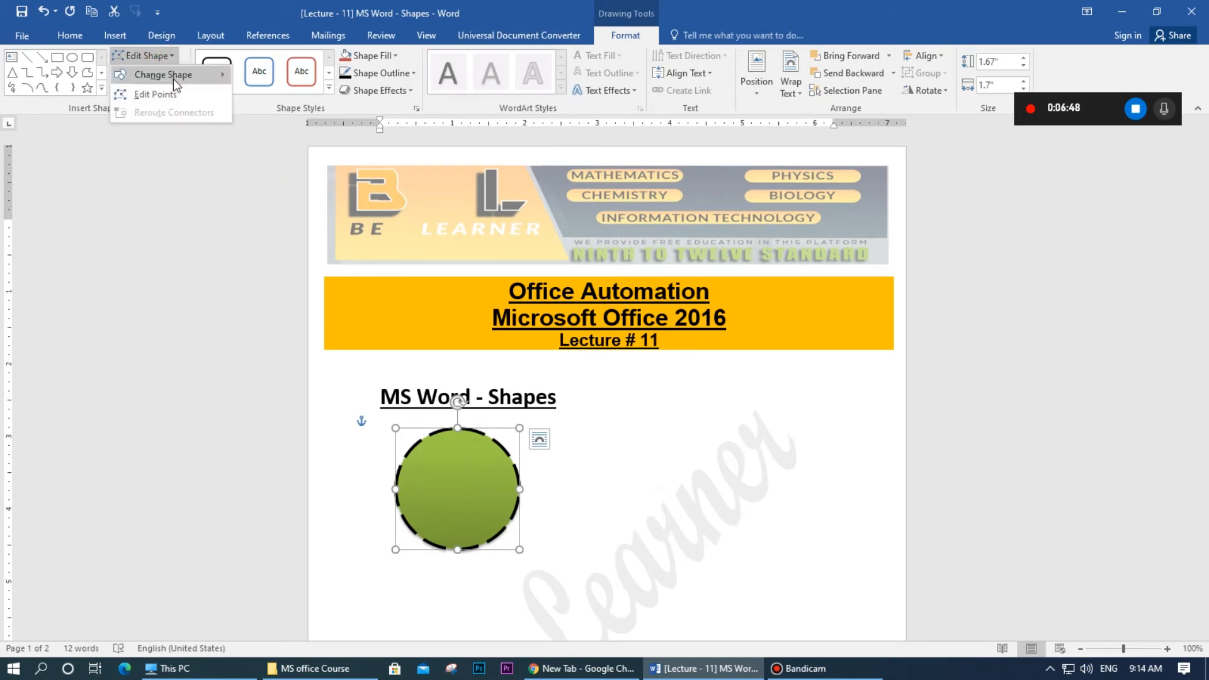
mouse_move(174, 80)
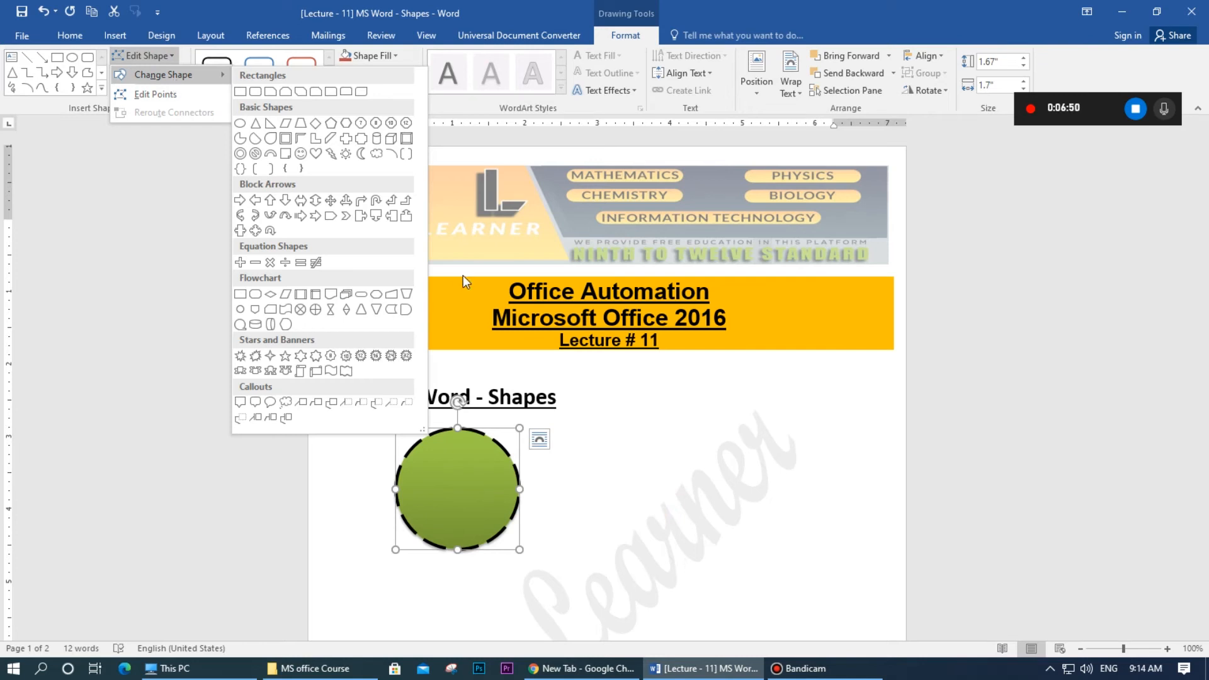
left_click(329, 218)
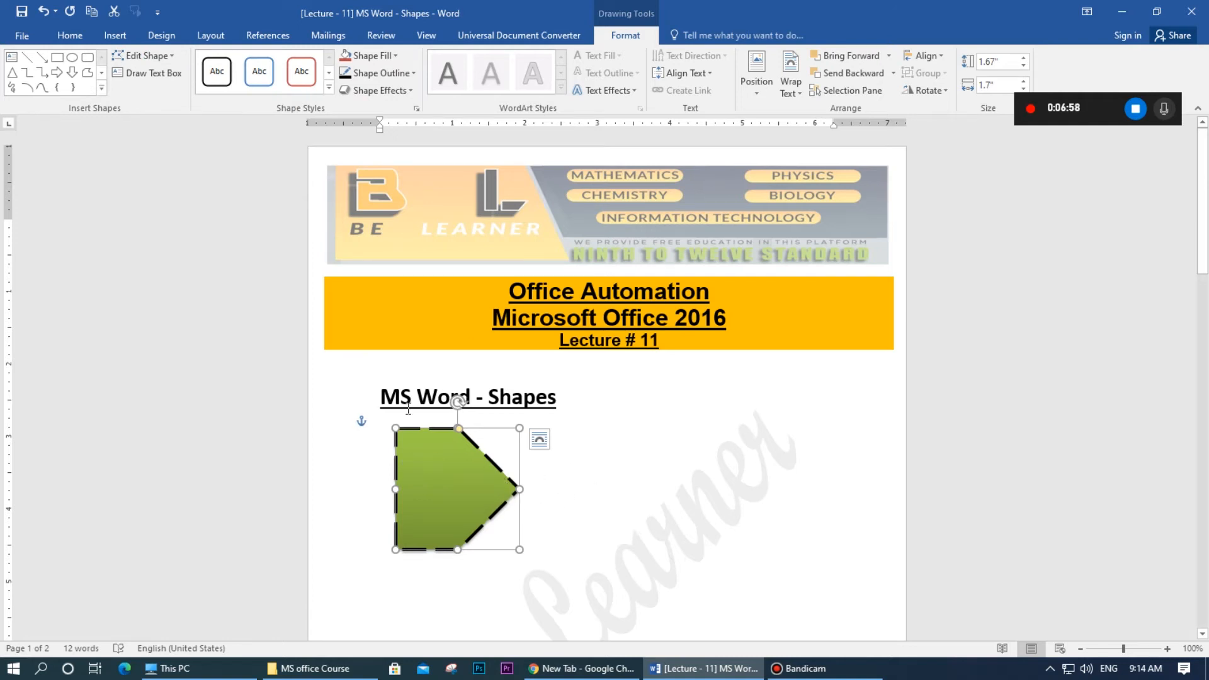
Step: Change the selected shape into the D-shaped Delay flowchart shape and deselect it
left_click(134, 57)
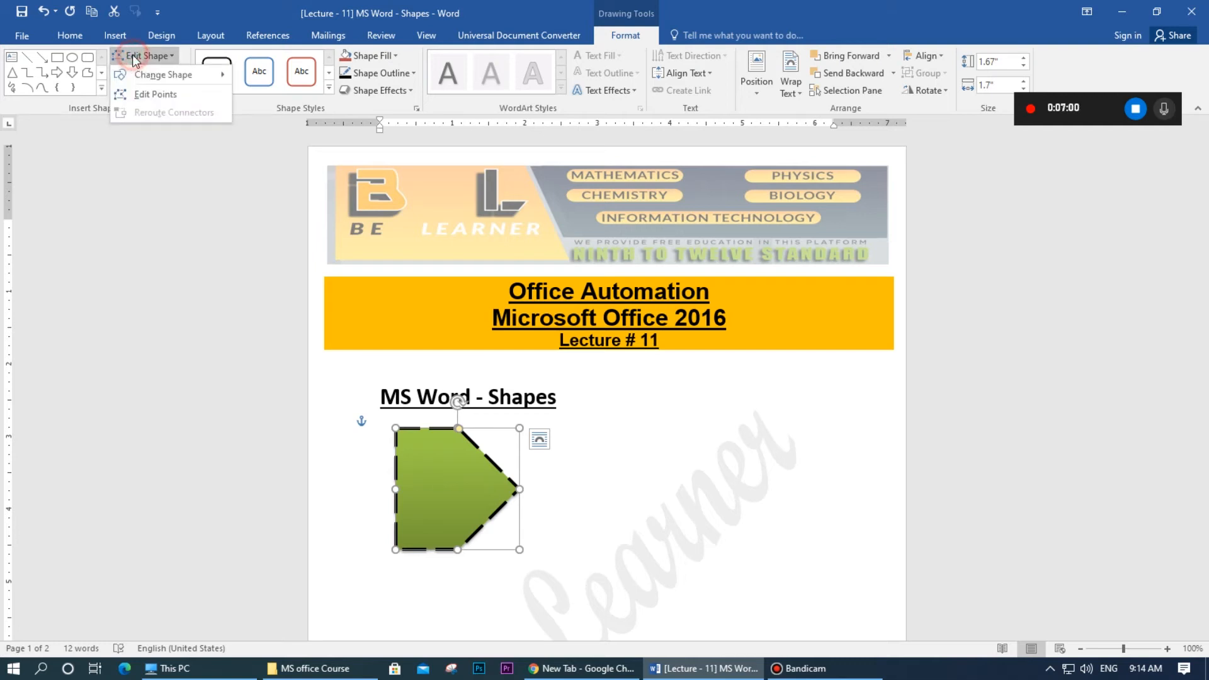
mouse_move(148, 76)
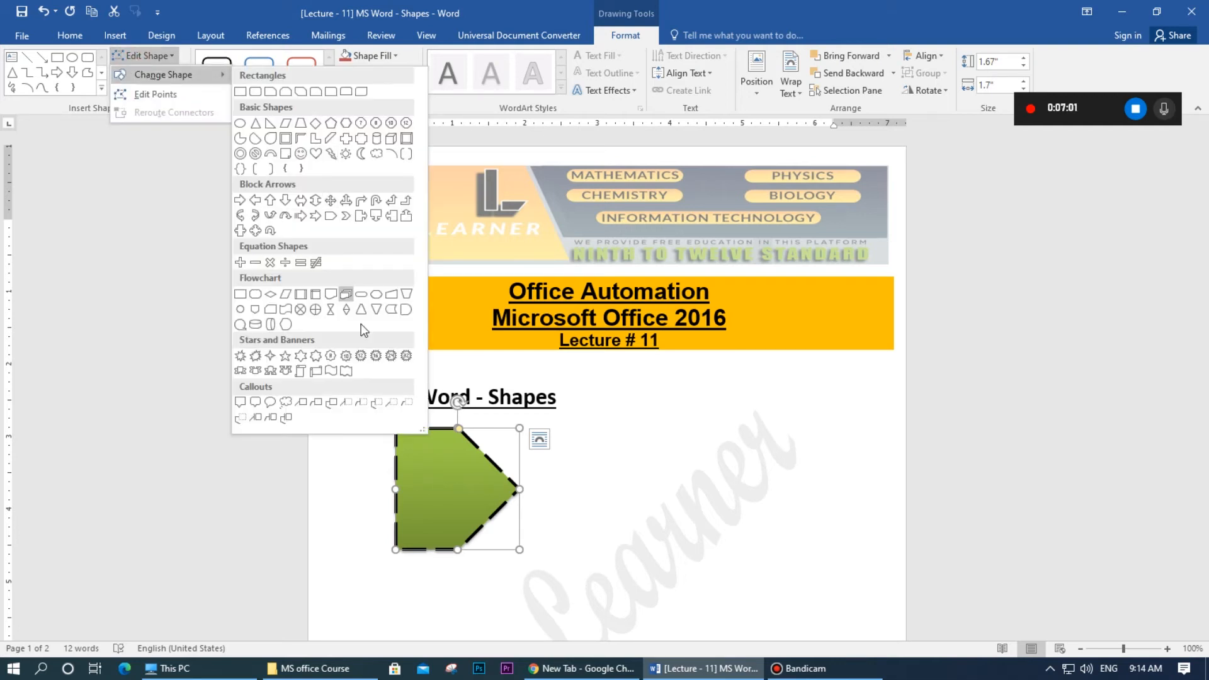
left_click(406, 309)
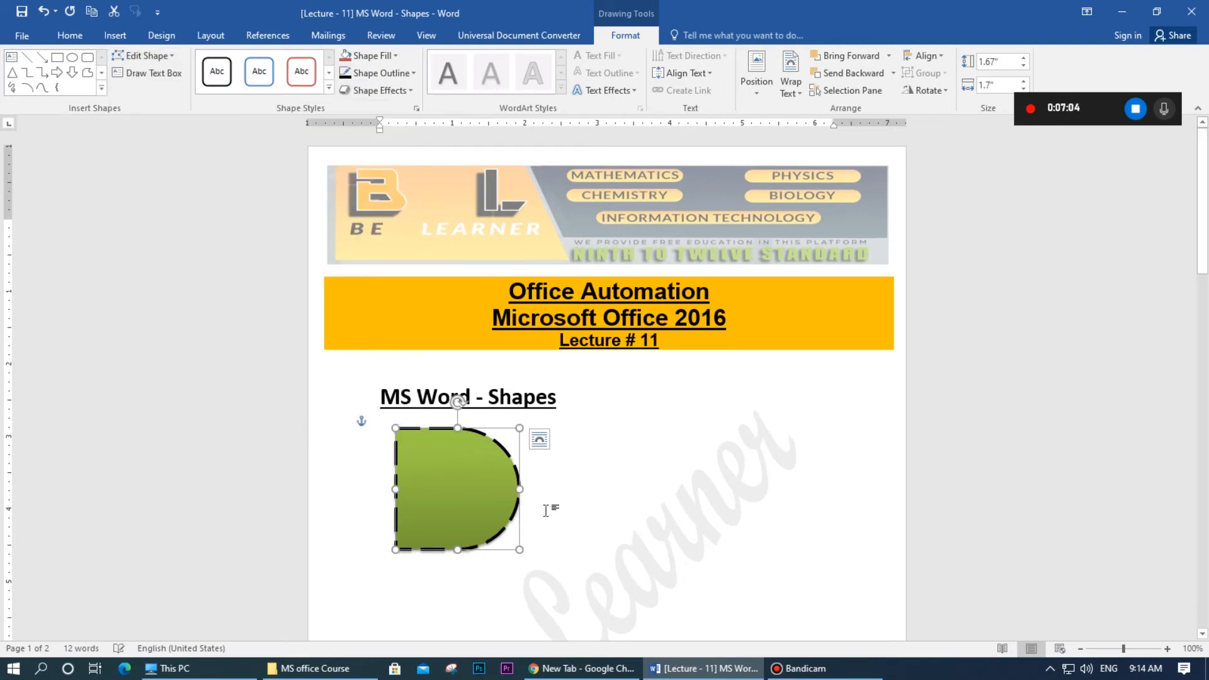
left_click(585, 497)
Step: Add the text "sample" inside the green shape
left_click(452, 479)
type("sa")
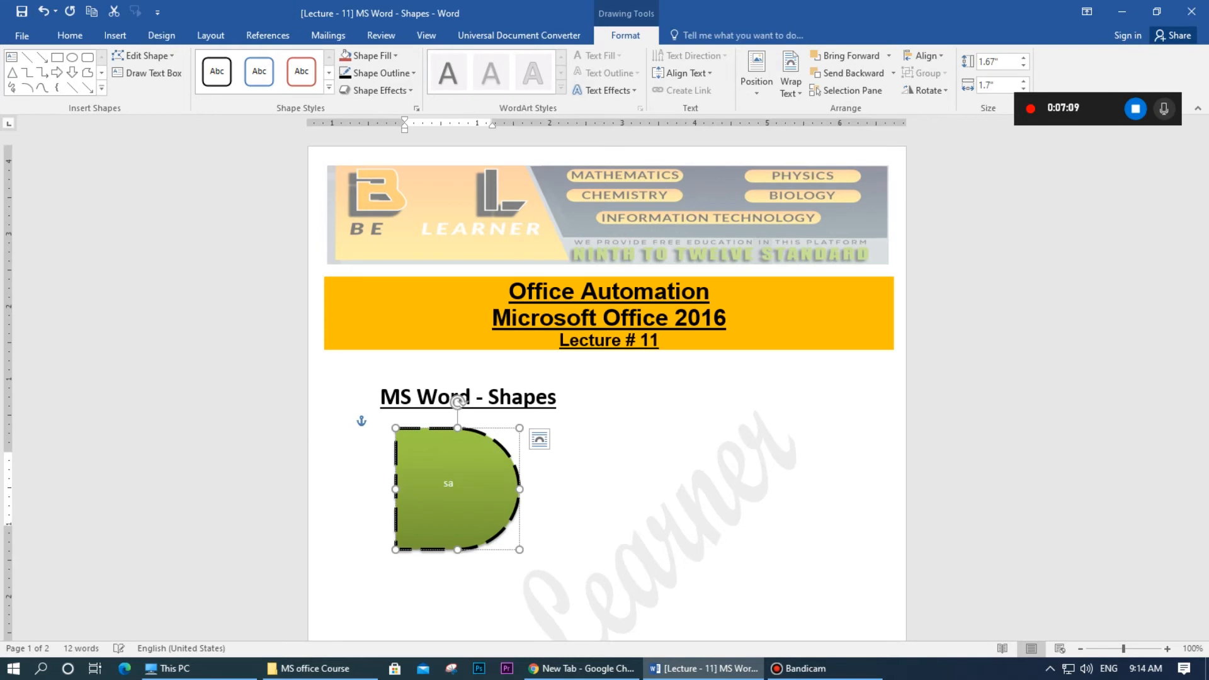
type("mple")
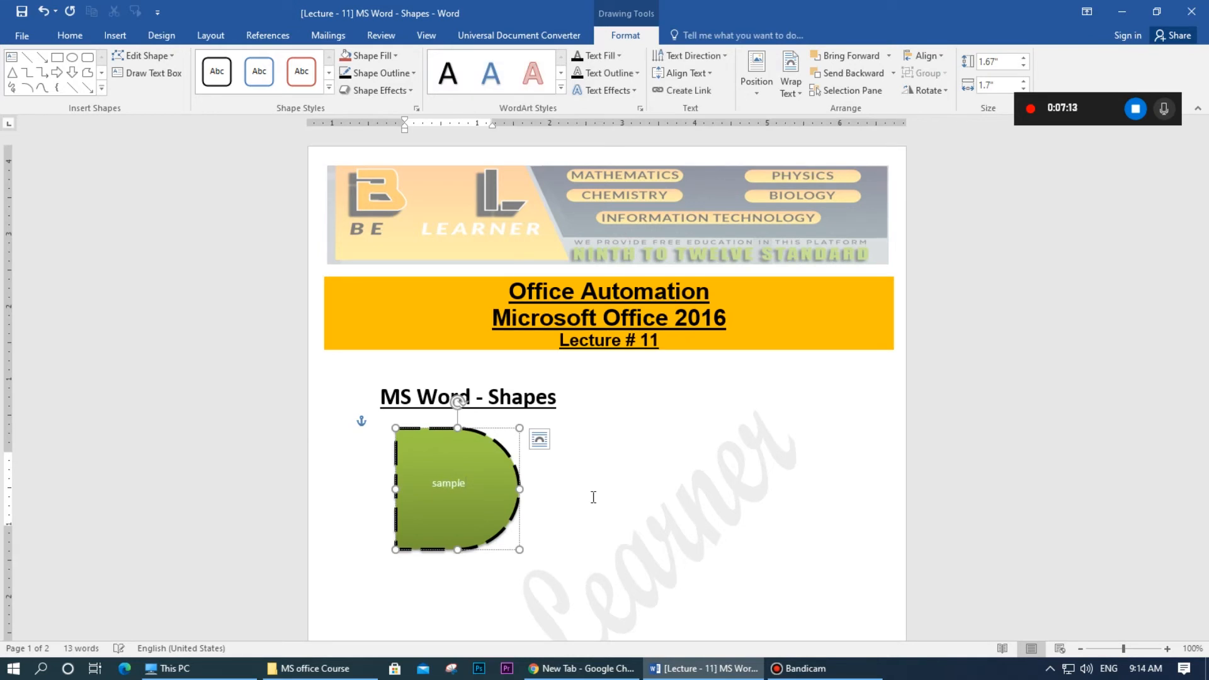
Step: Enlarge all the text inside the shape by eight font-size increments
key("ctrl+a")
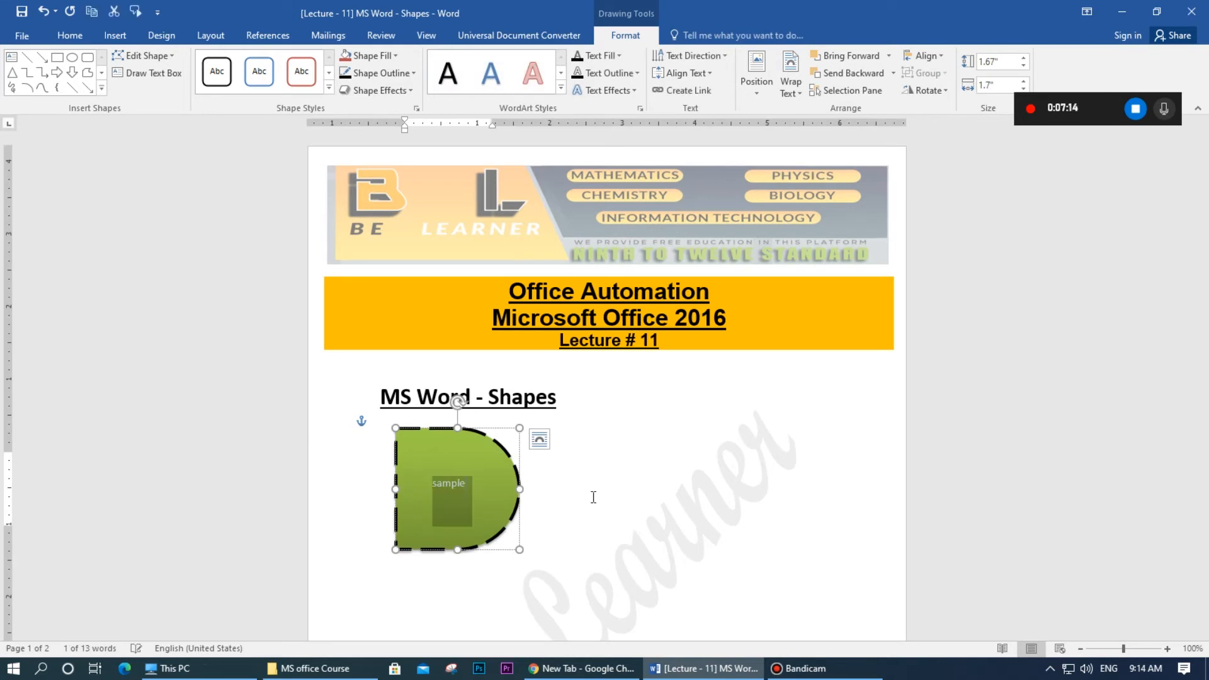
key("ctrl+bracketright")
key("ctrl+bracketright")
key("ctrl+bracketright")
key("ctrl+bracketright")
key("ctrl+bracketright")
key("ctrl+bracketright")
key("ctrl+bracketright")
key("ctrl+bracketright")
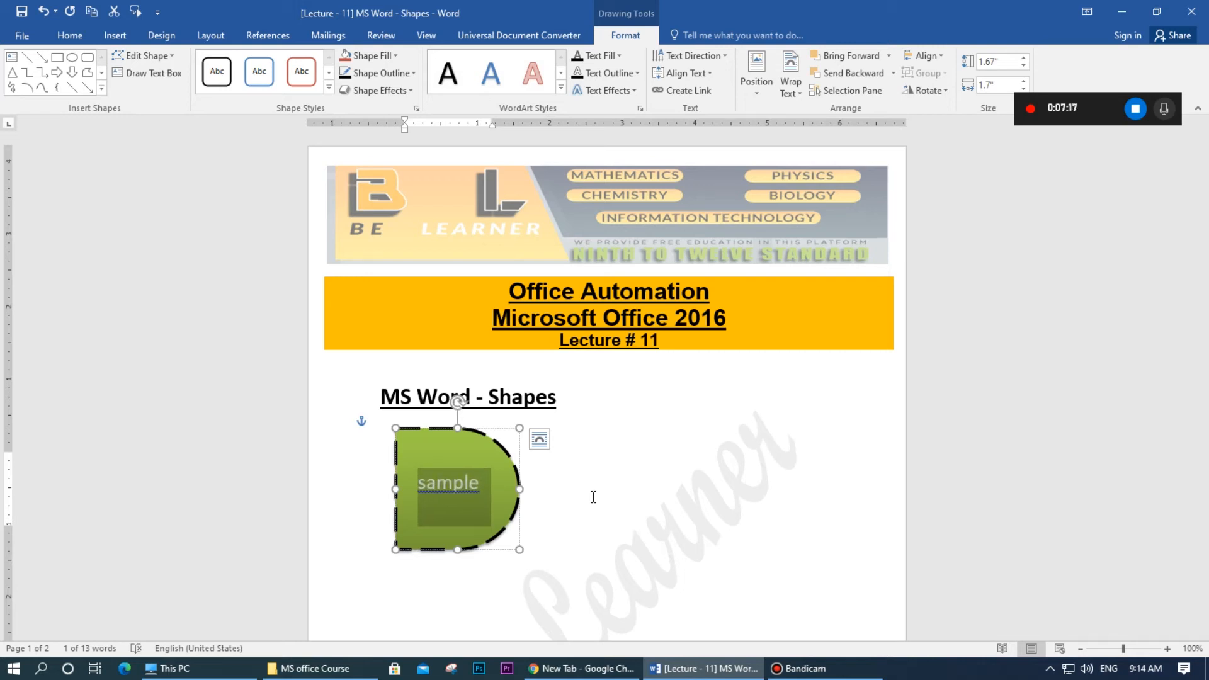
Step: Capitalise the first letter of the shape's text so it reads "Sample"
key("Left")
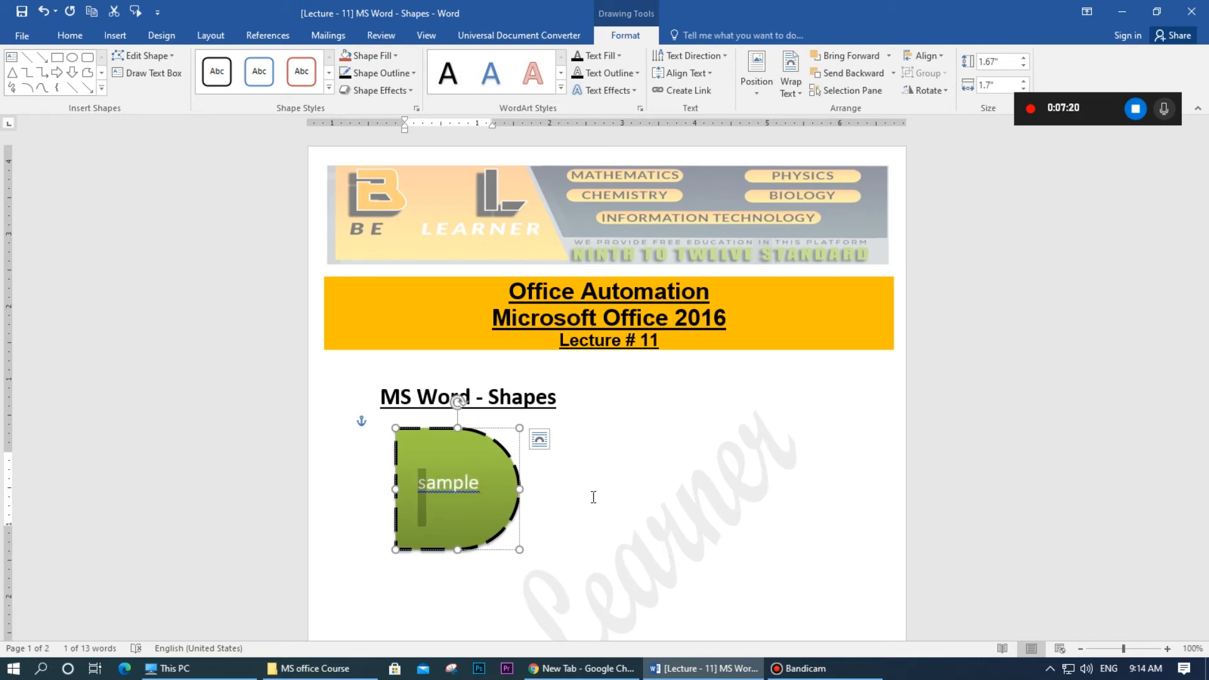
key("Delete")
type("S")
key("End")
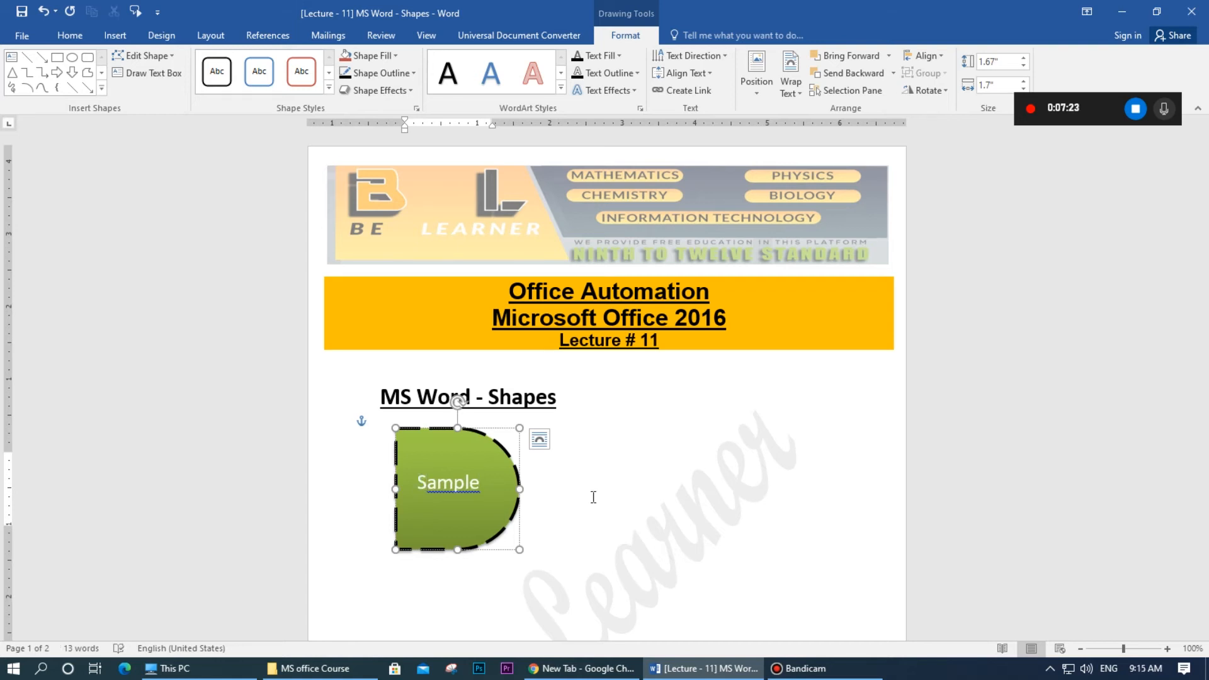
Step: Apply the black-filled WordArt style with a white outline and blue shadow to the word "Sample"
left_click(456, 484)
left_click_drag(490, 483, 411, 486)
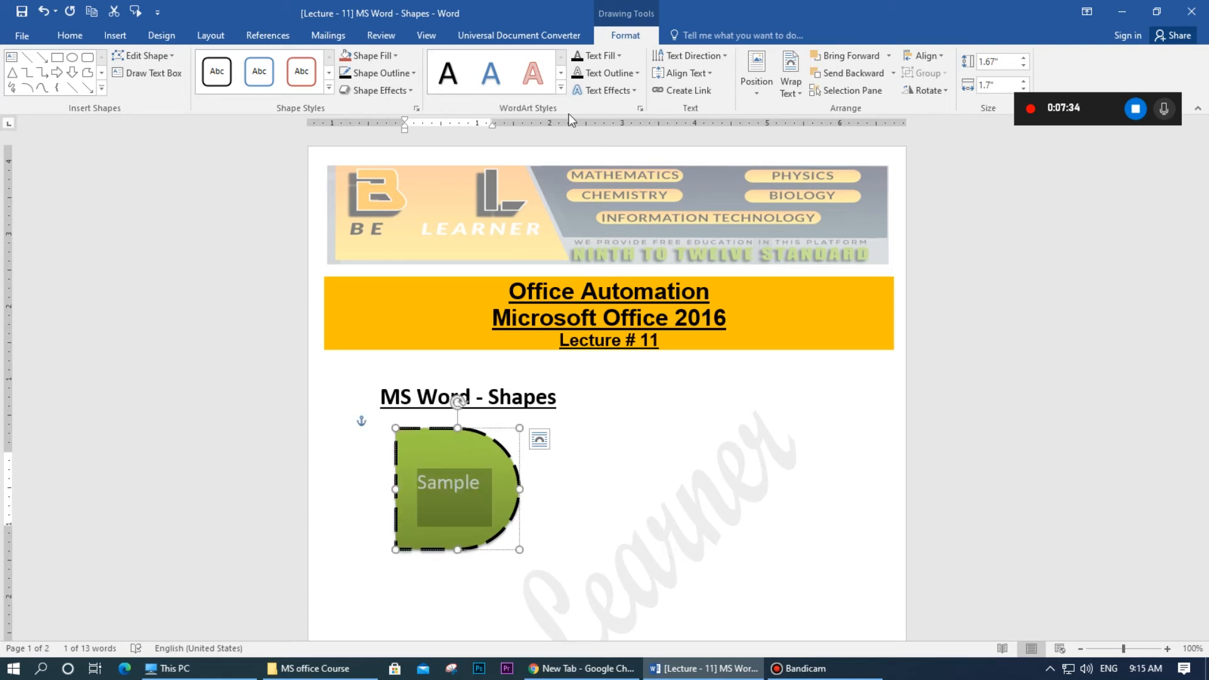
left_click(561, 89)
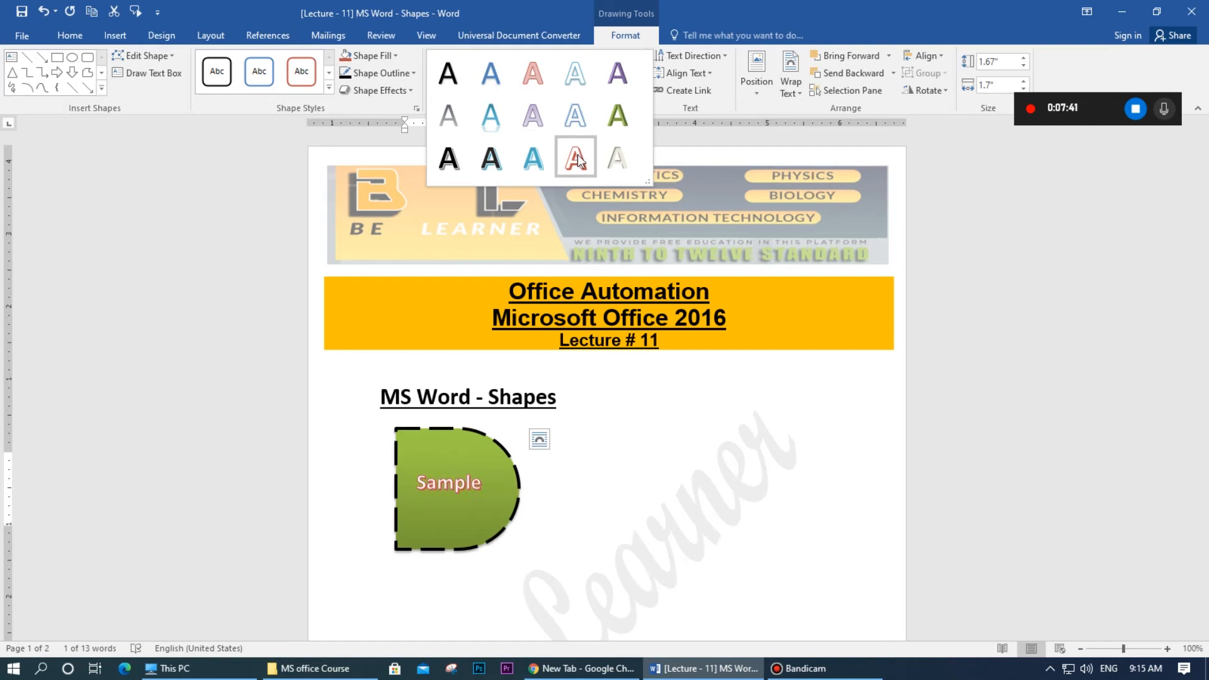
left_click(493, 169)
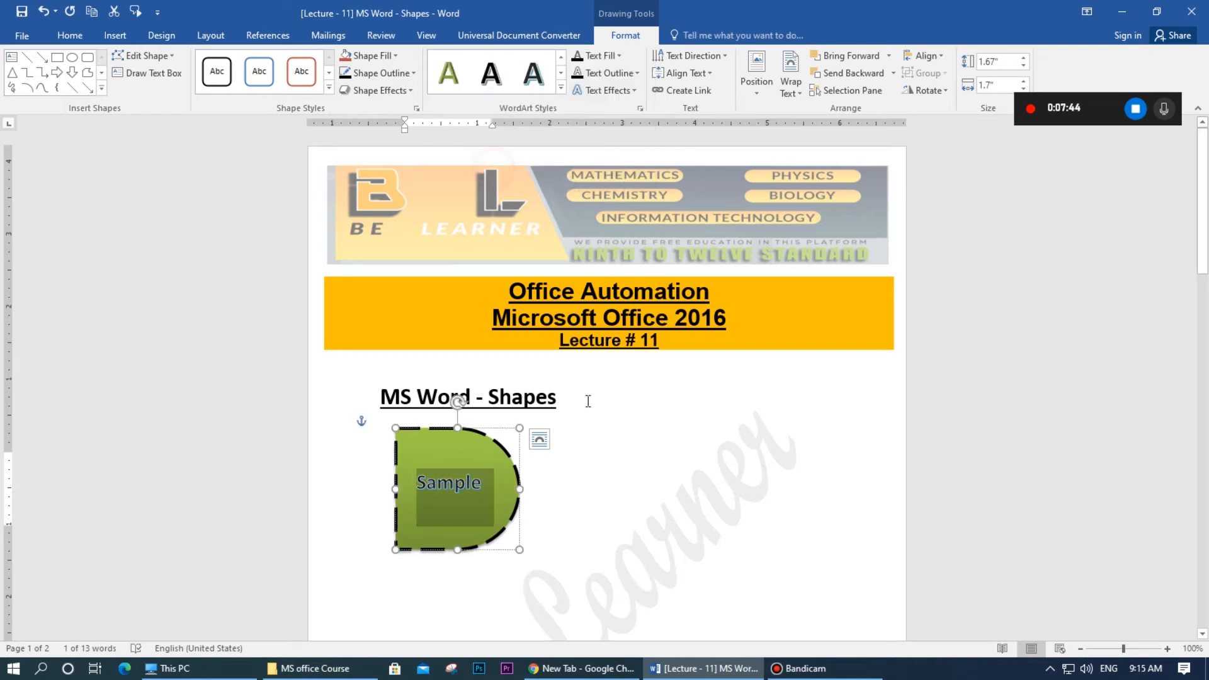
Step: Fill the word "Sample" with a darker shade of the tan theme colour
left_click(592, 59)
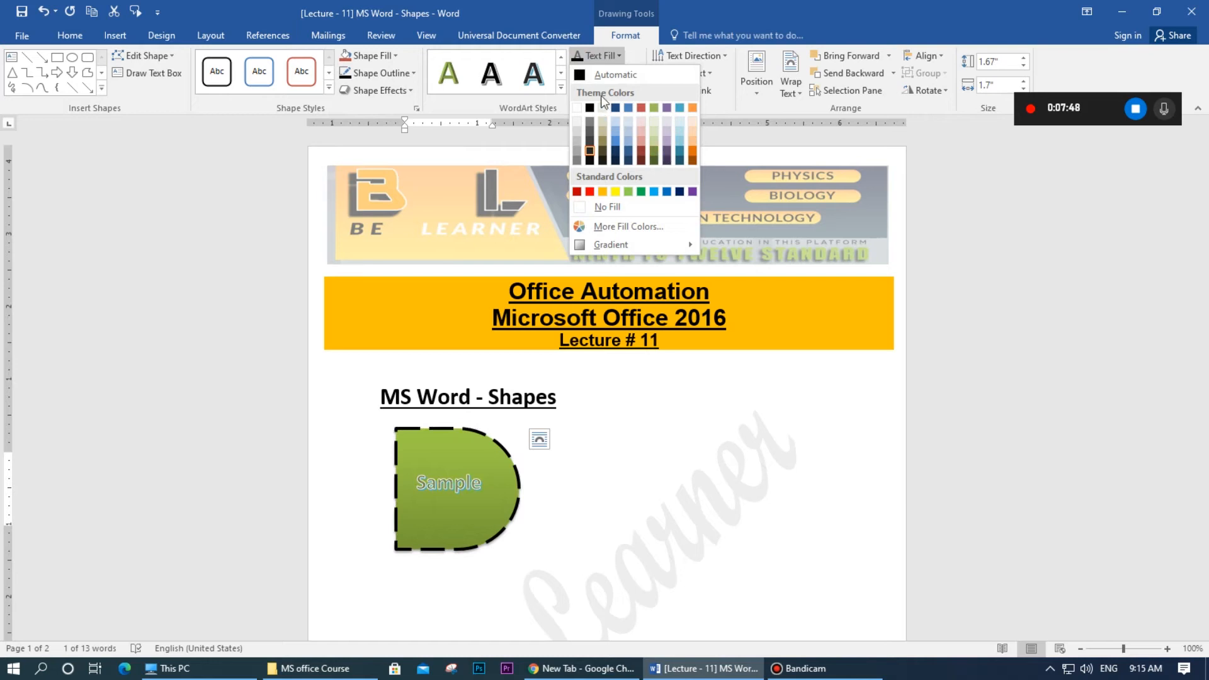
left_click(569, 16)
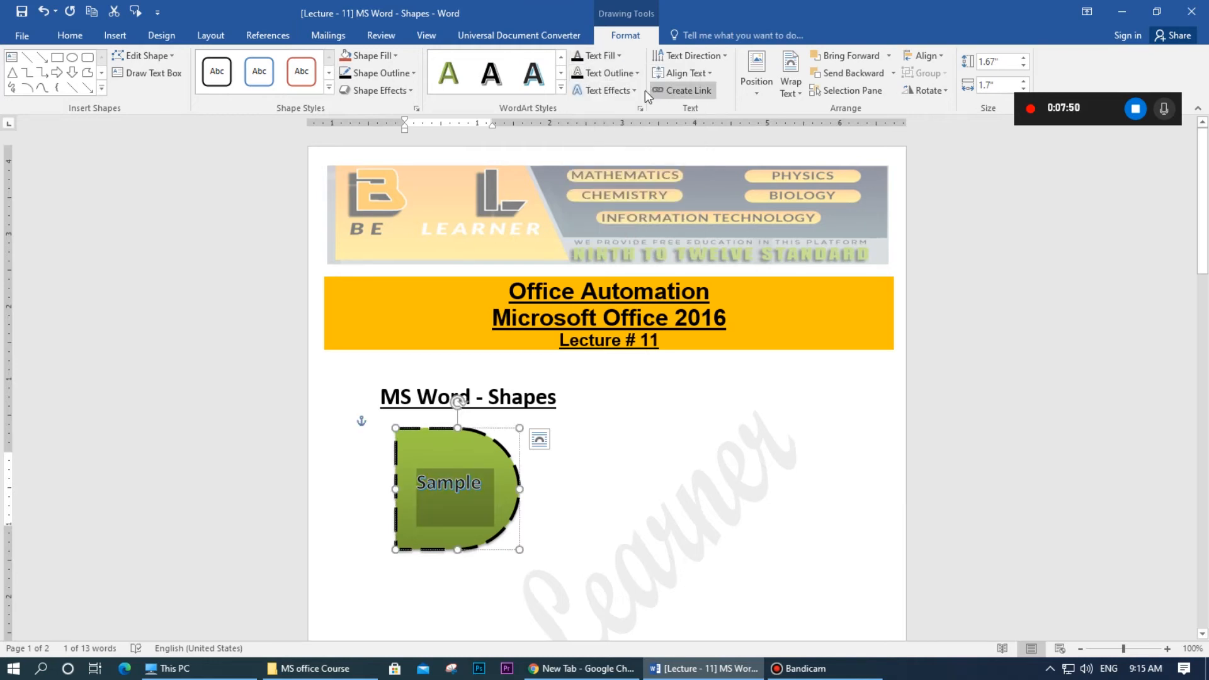
left_click(601, 62)
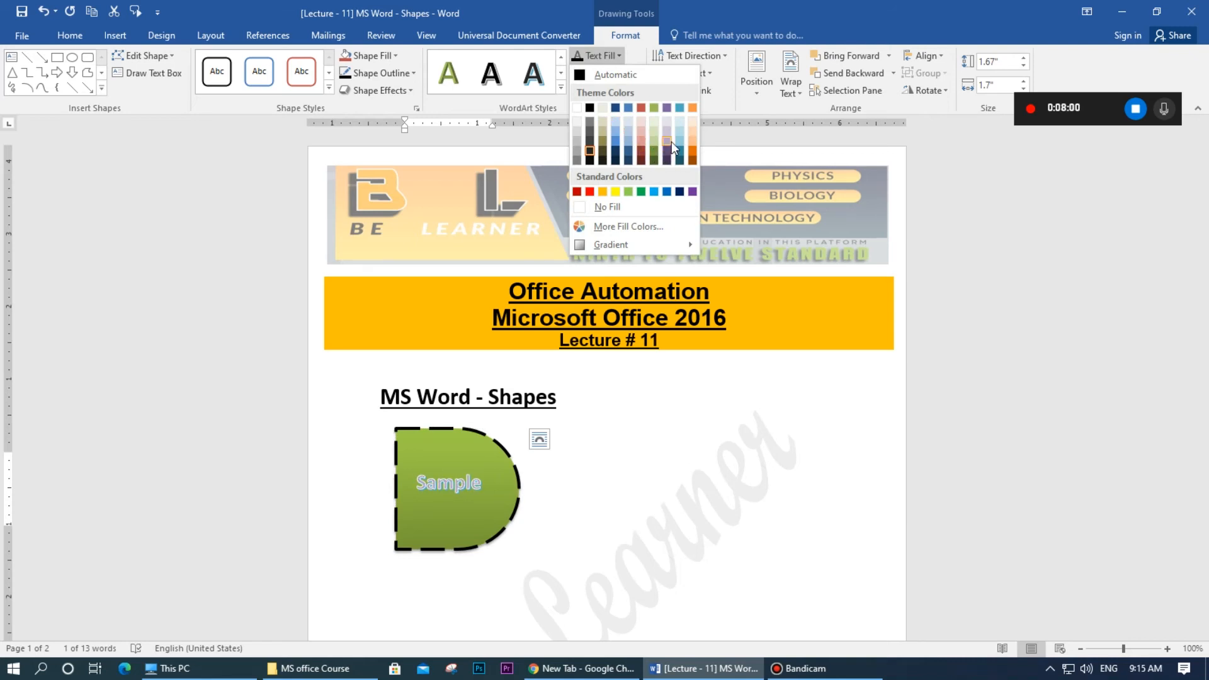
left_click(601, 139)
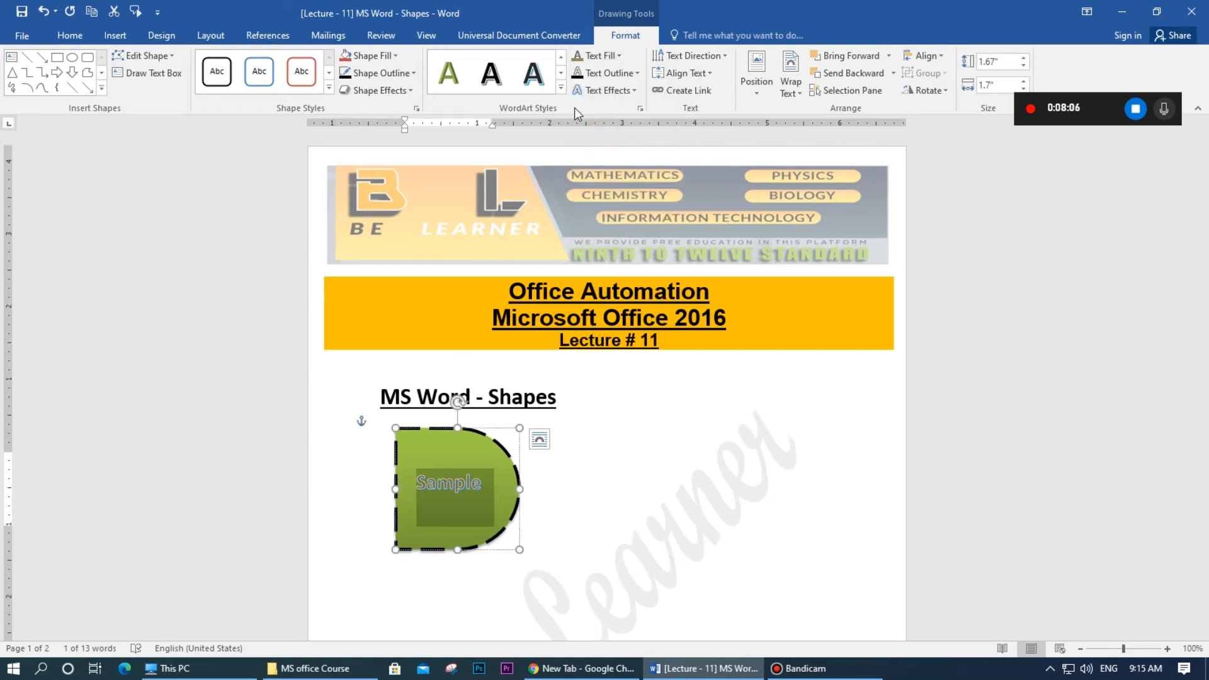
Step: Outline the word "Sample" inside the shape in the standard yellow colour
left_click(605, 73)
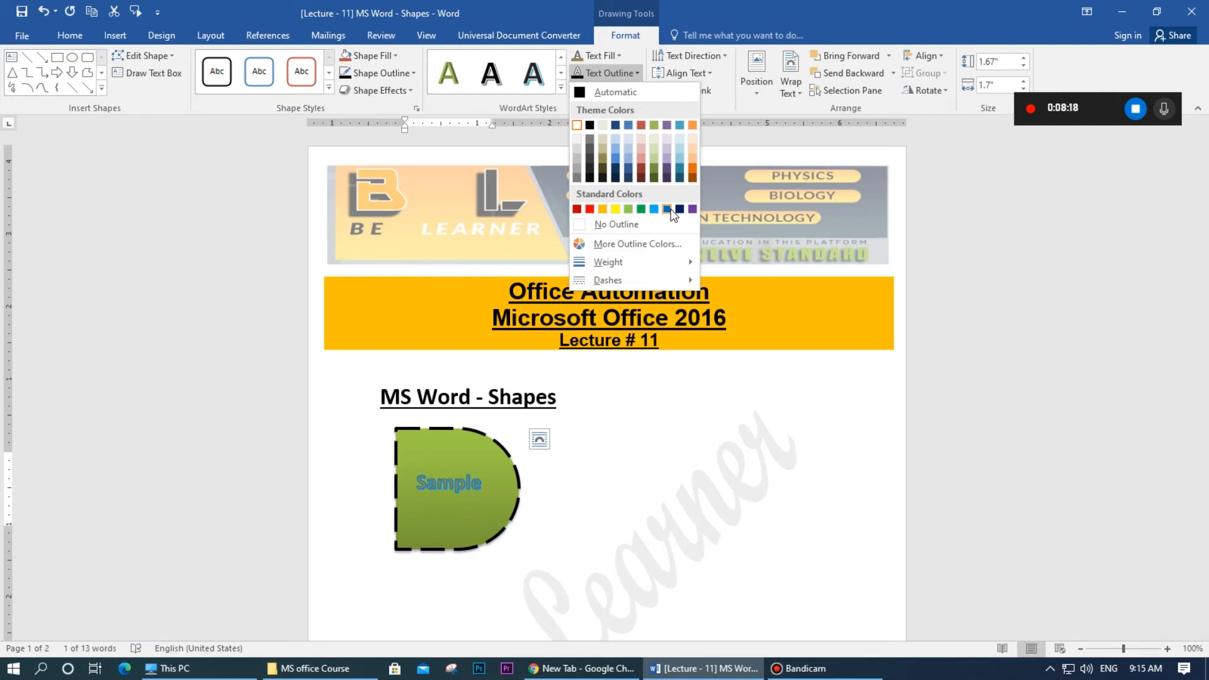
left_click(618, 209)
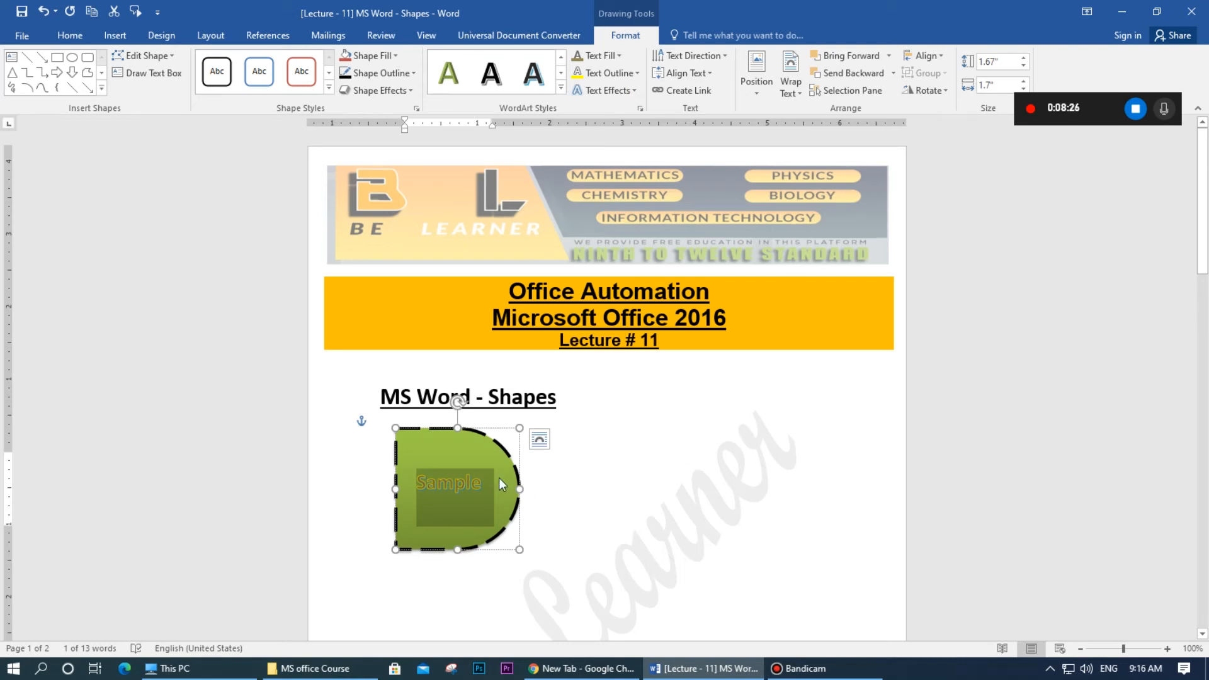
left_click(466, 490)
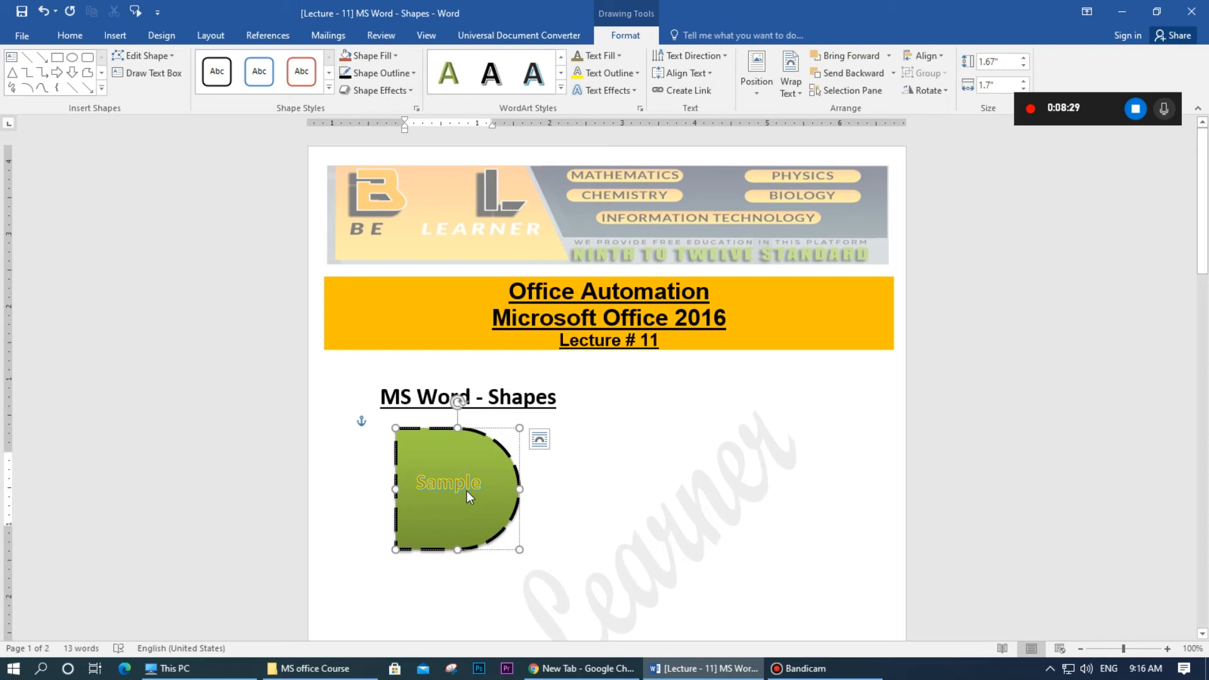
Step: Apply the downward chevron warp transform to the word "Sample" in the shape
left_click(599, 94)
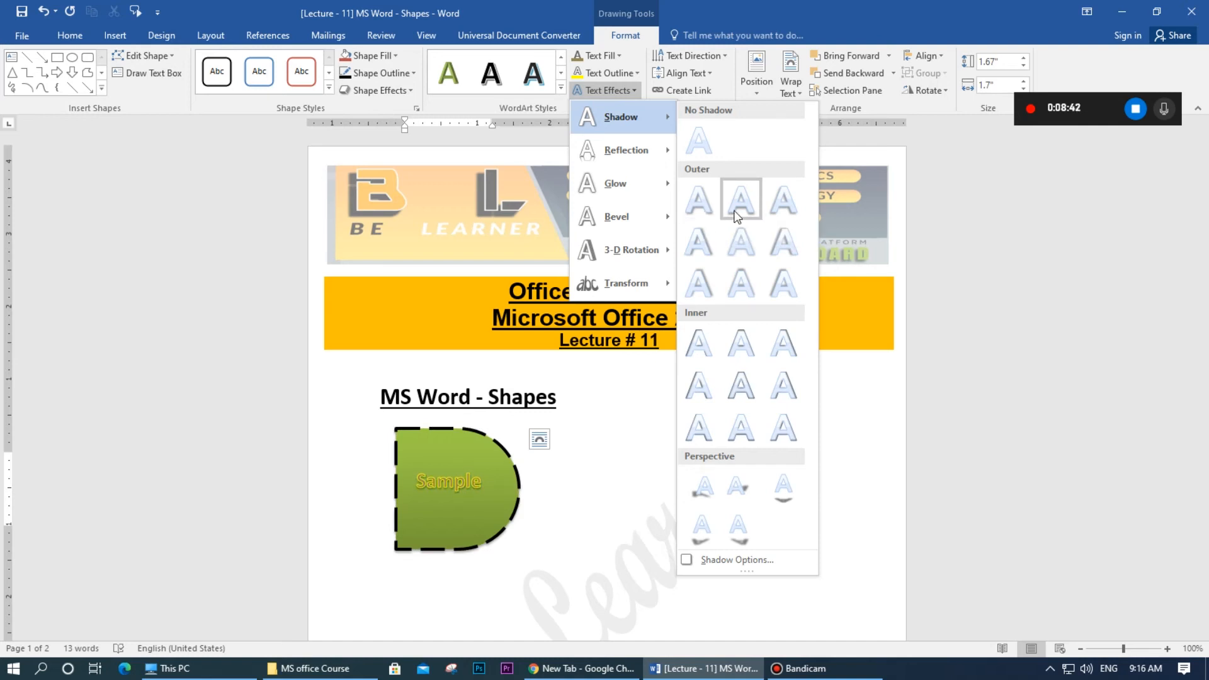
mouse_move(644, 149)
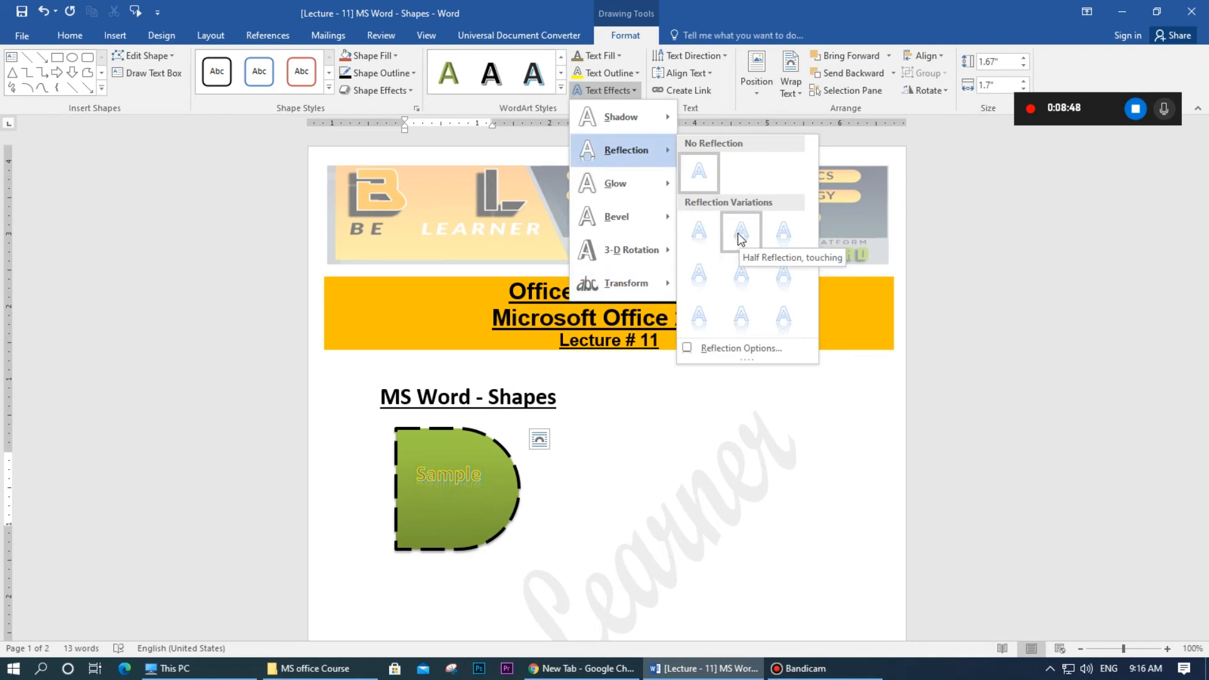
mouse_move(621, 181)
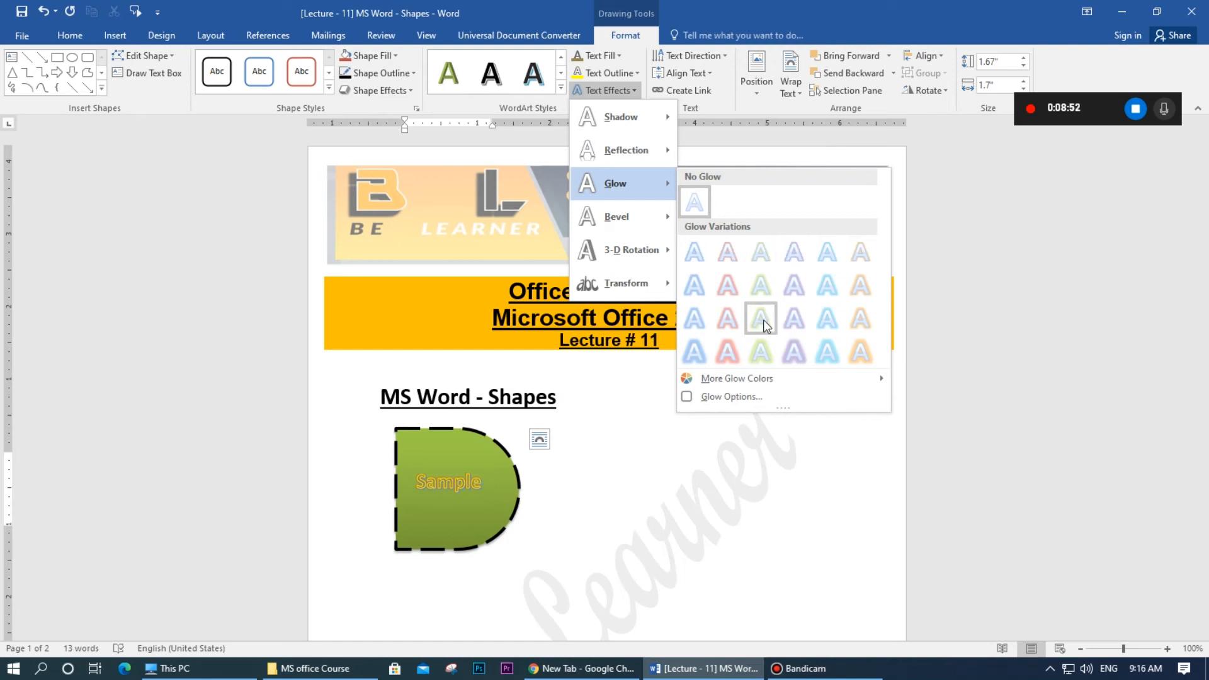
mouse_move(642, 283)
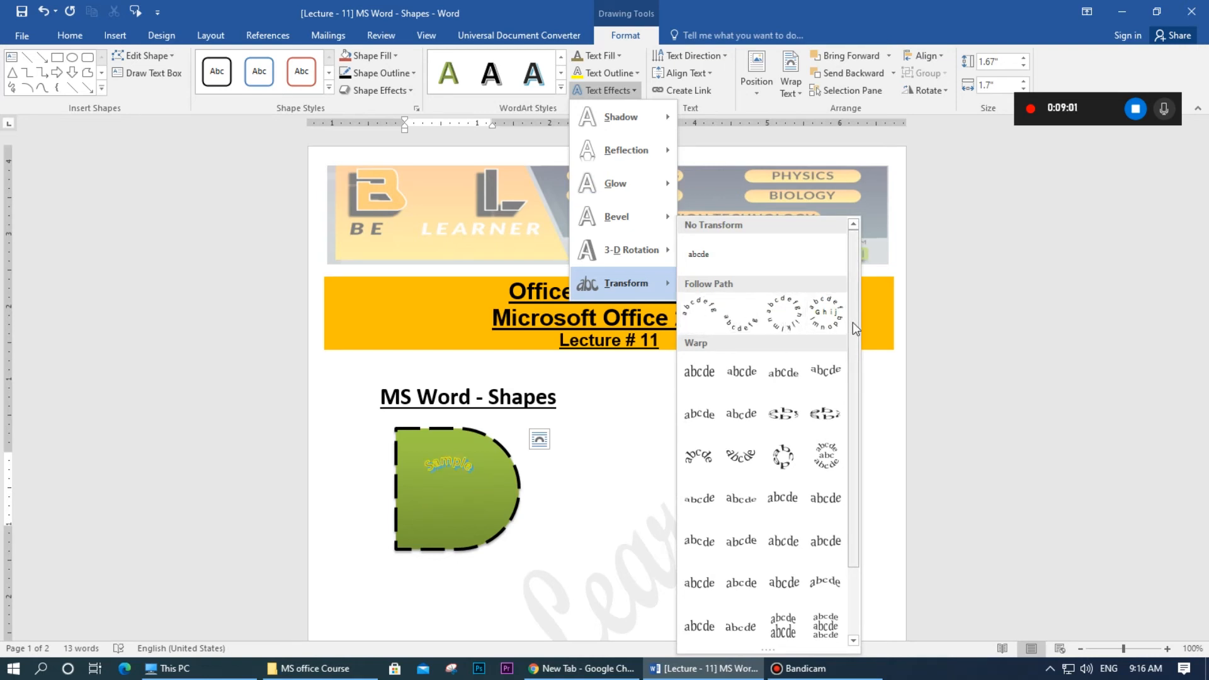
left_click_drag(853, 322, 864, 411)
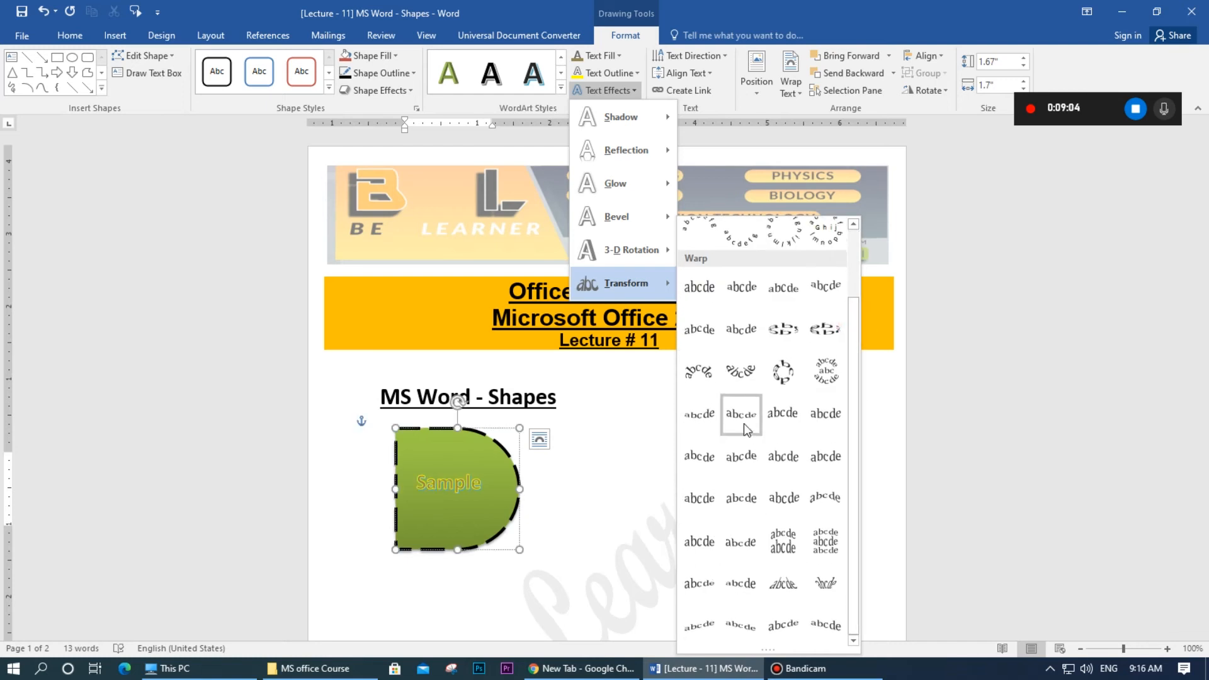
left_click(745, 338)
left_click(568, 543)
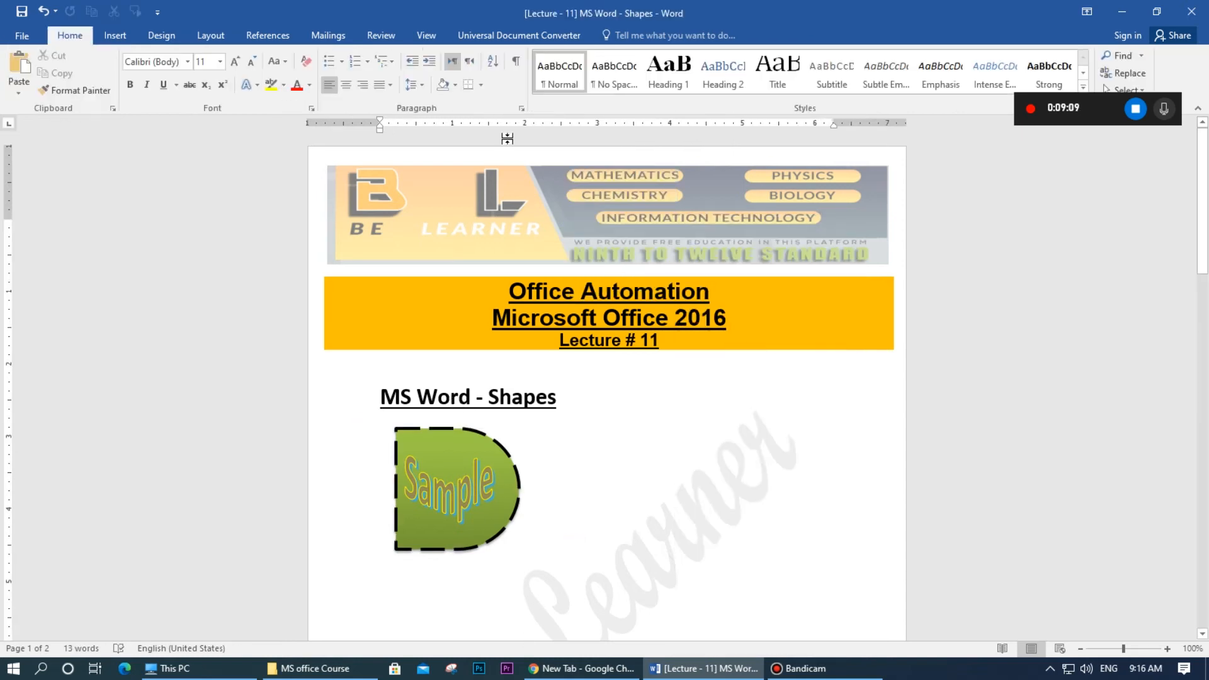
Step: Try positioning the shape in the top left of the page with text wrapping, and undo the move
left_click(452, 433)
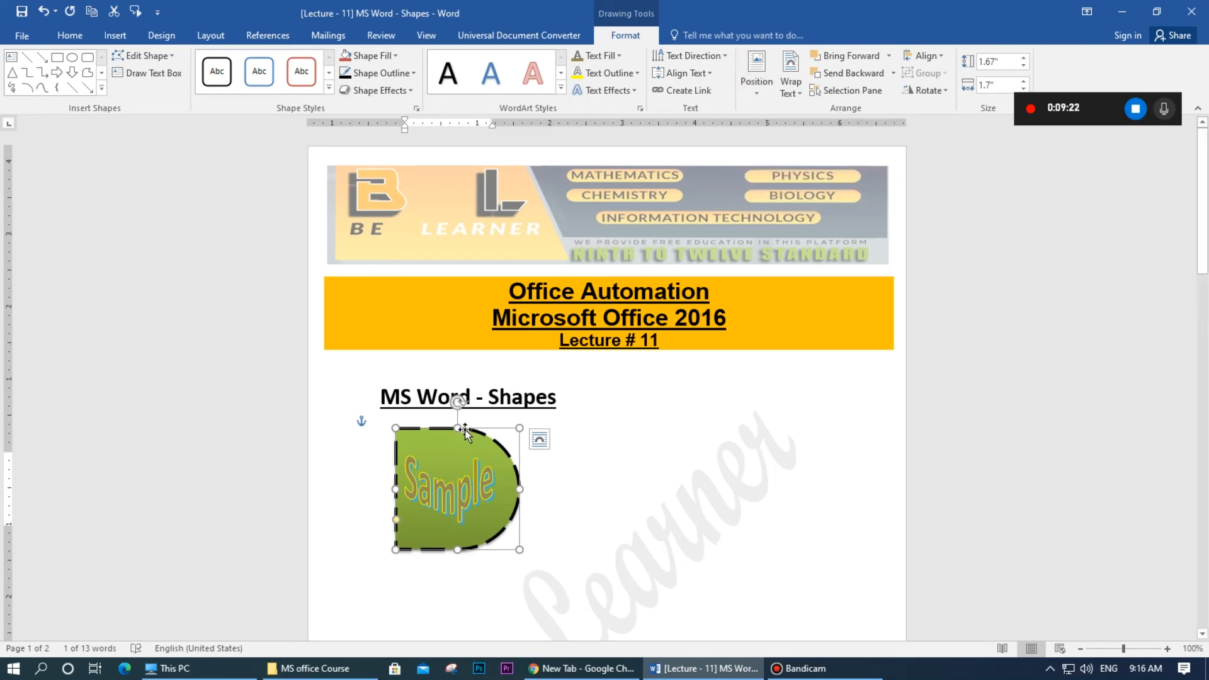
left_click(752, 74)
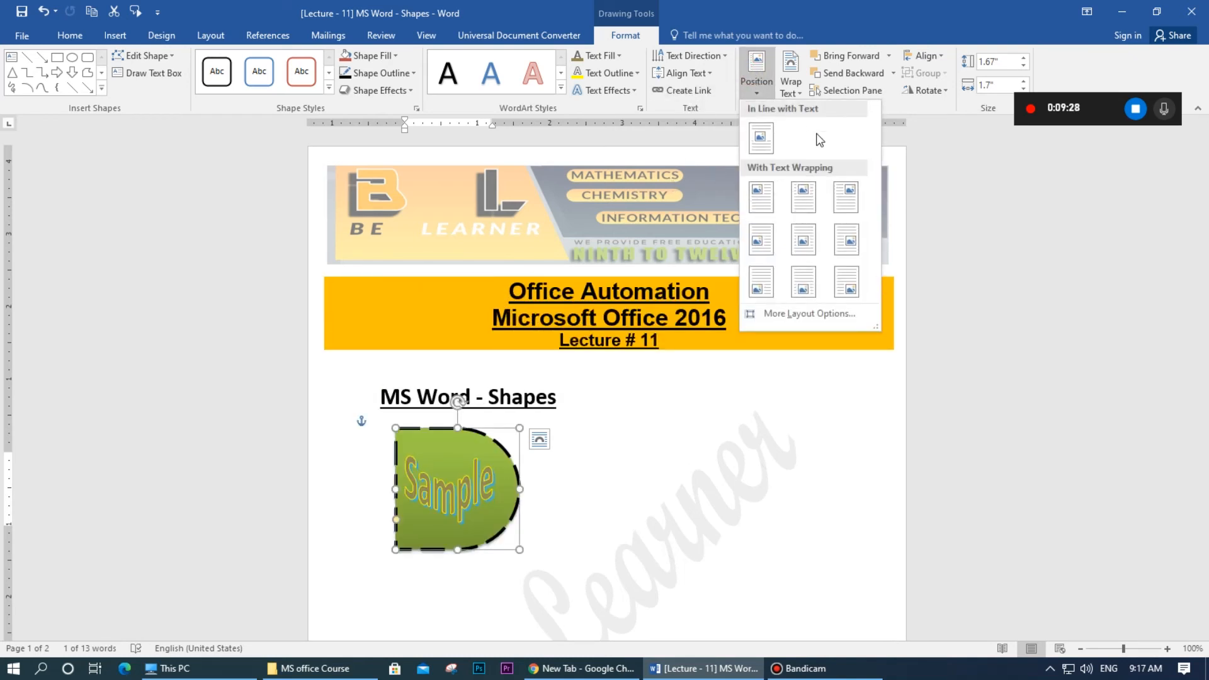
left_click(760, 200)
left_click(757, 75)
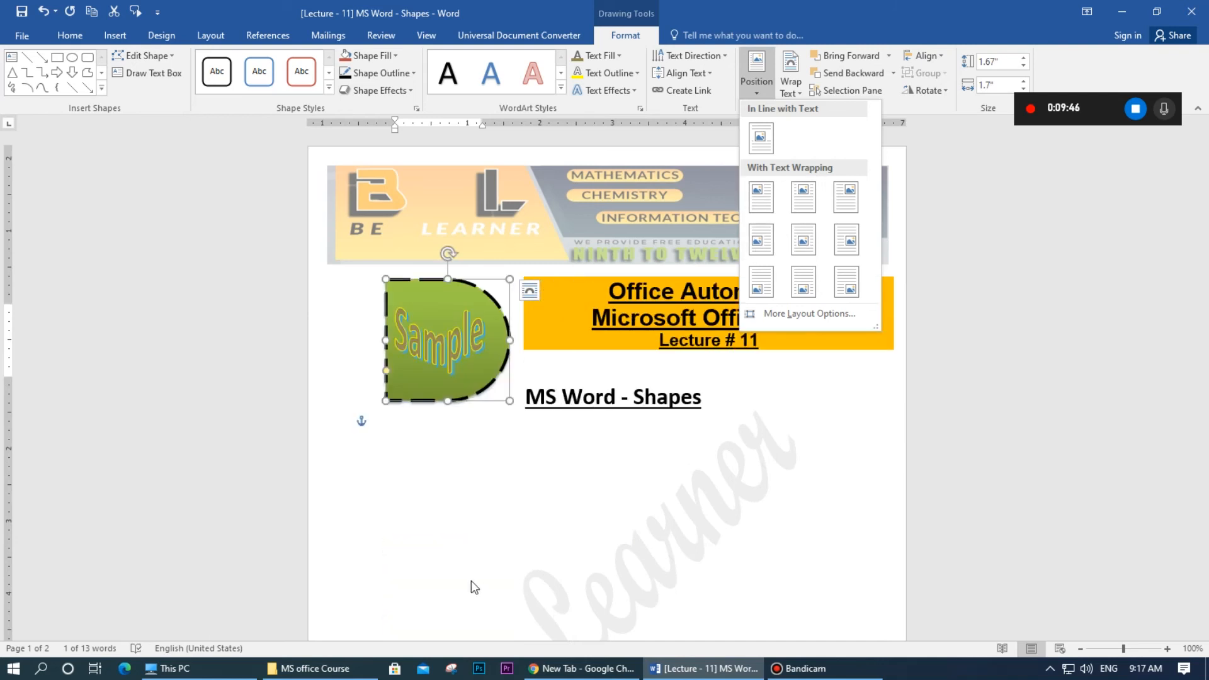
left_click(525, 461)
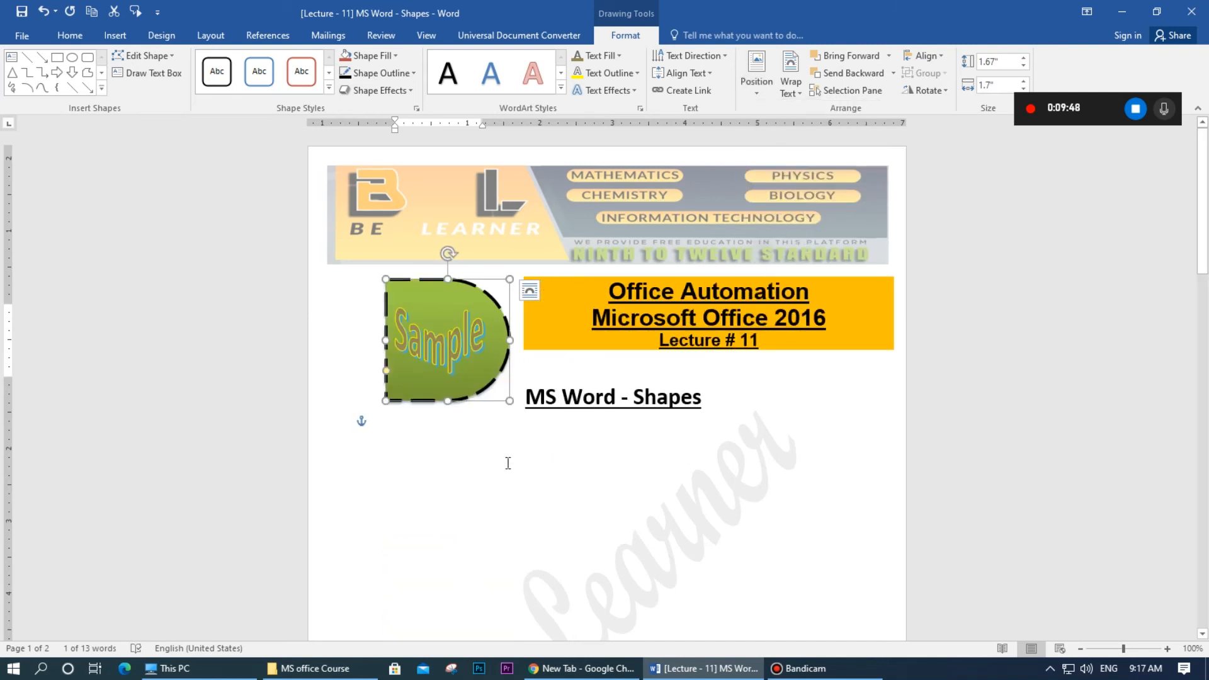
key("ctrl+z")
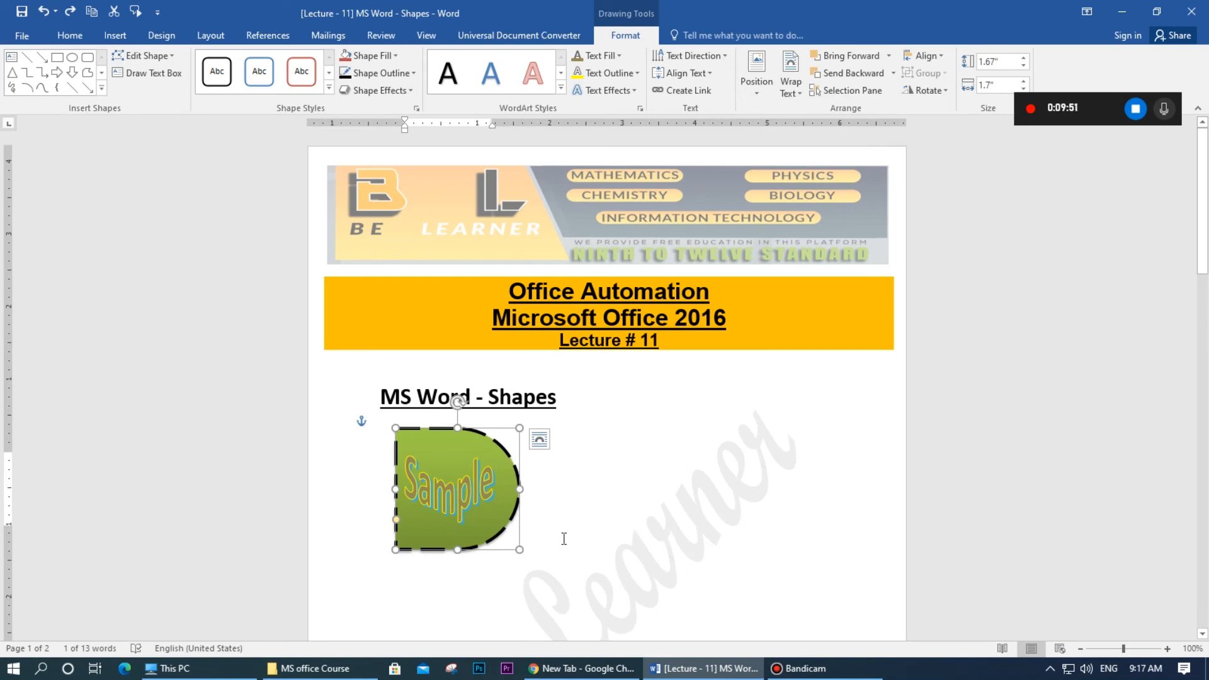
left_click(447, 578)
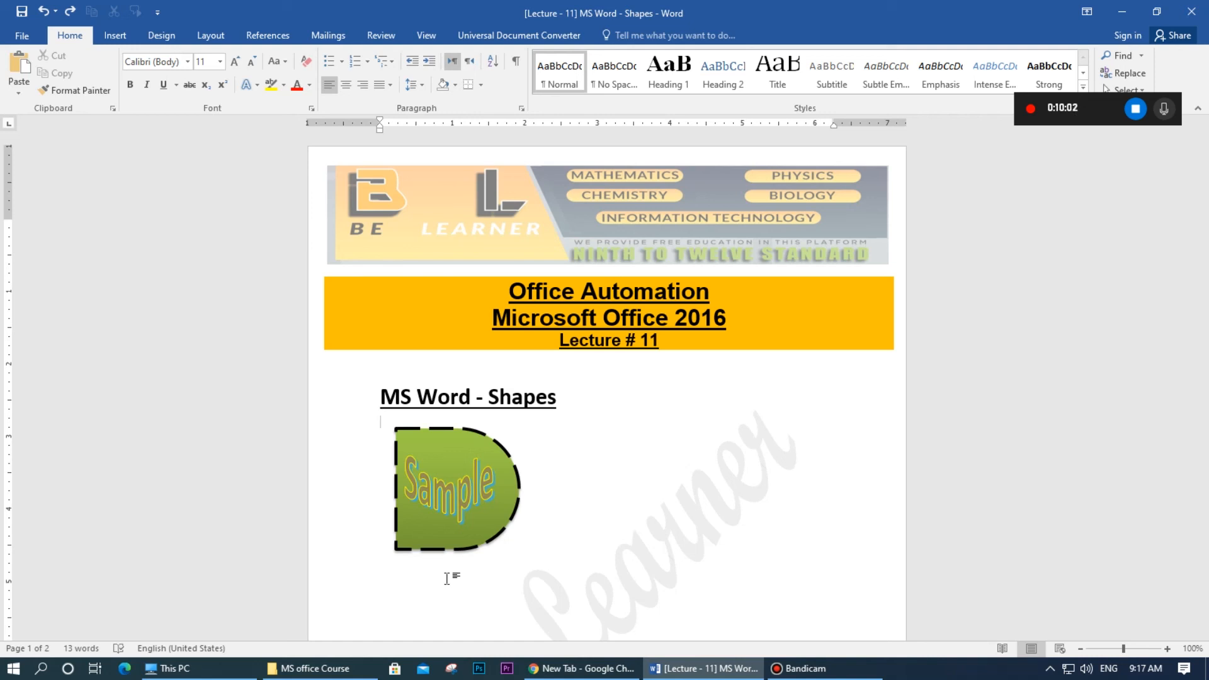
Step: Generate placeholder paragraphs at the start of page 2 with =rand()
left_click_drag(1205, 249, 1204, 524)
left_click(381, 223)
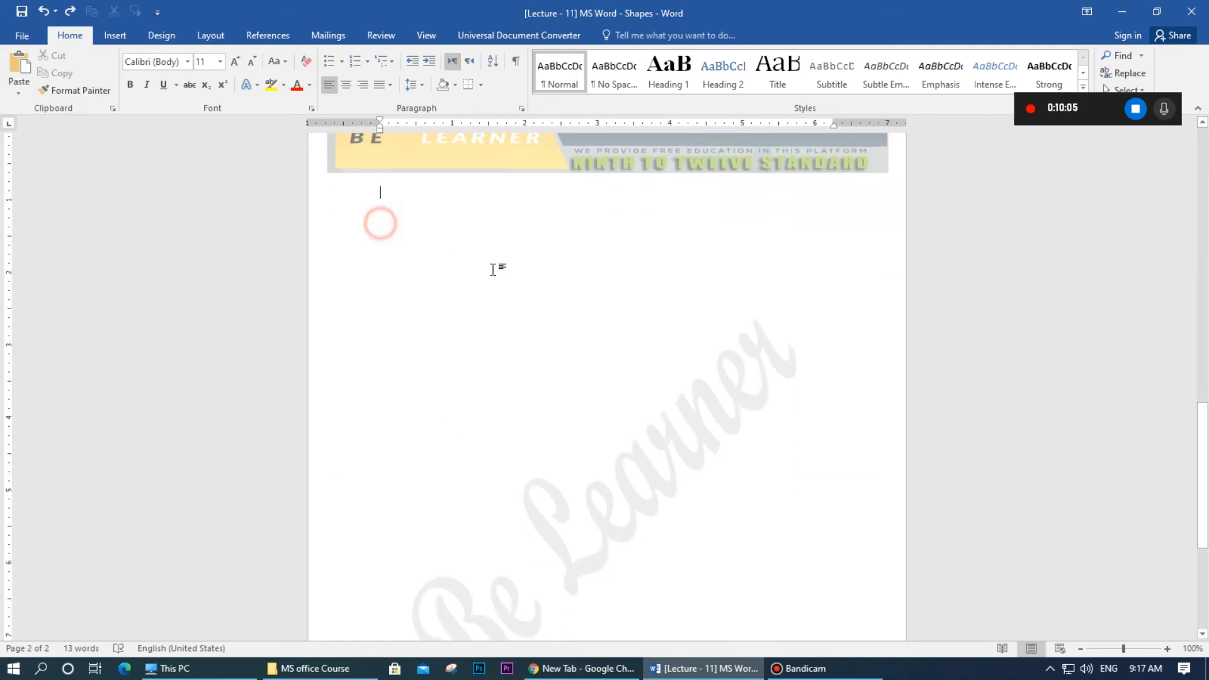
type("=rand")
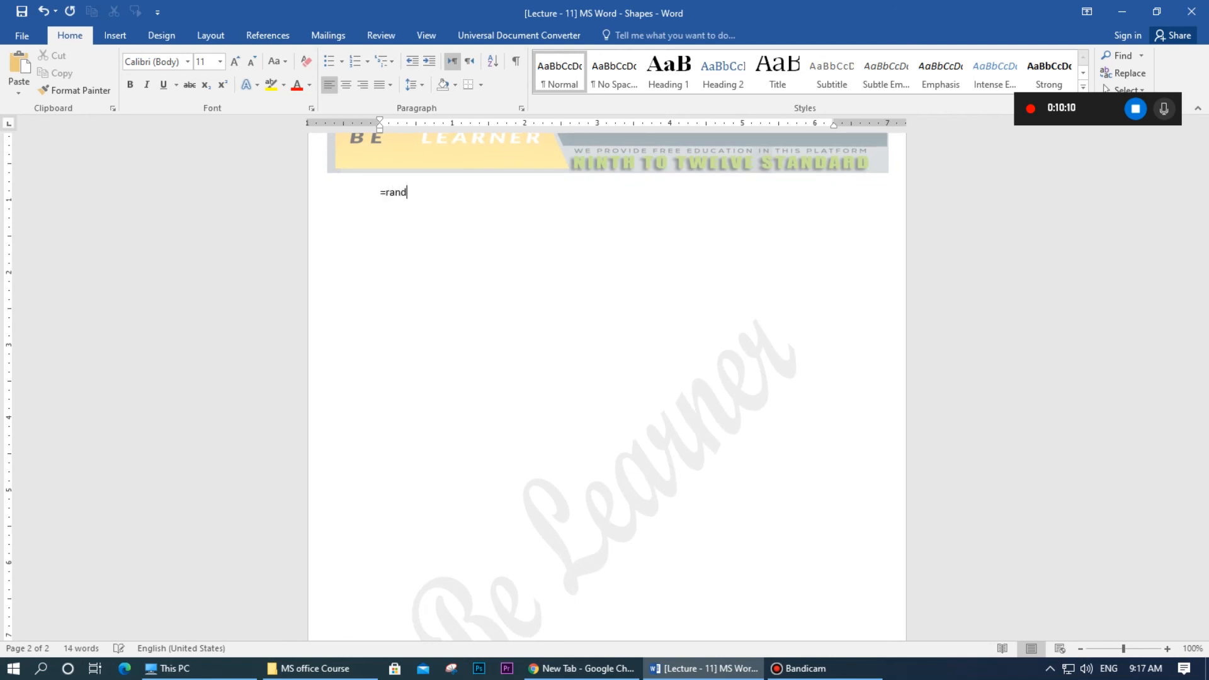
type("()")
key("Return")
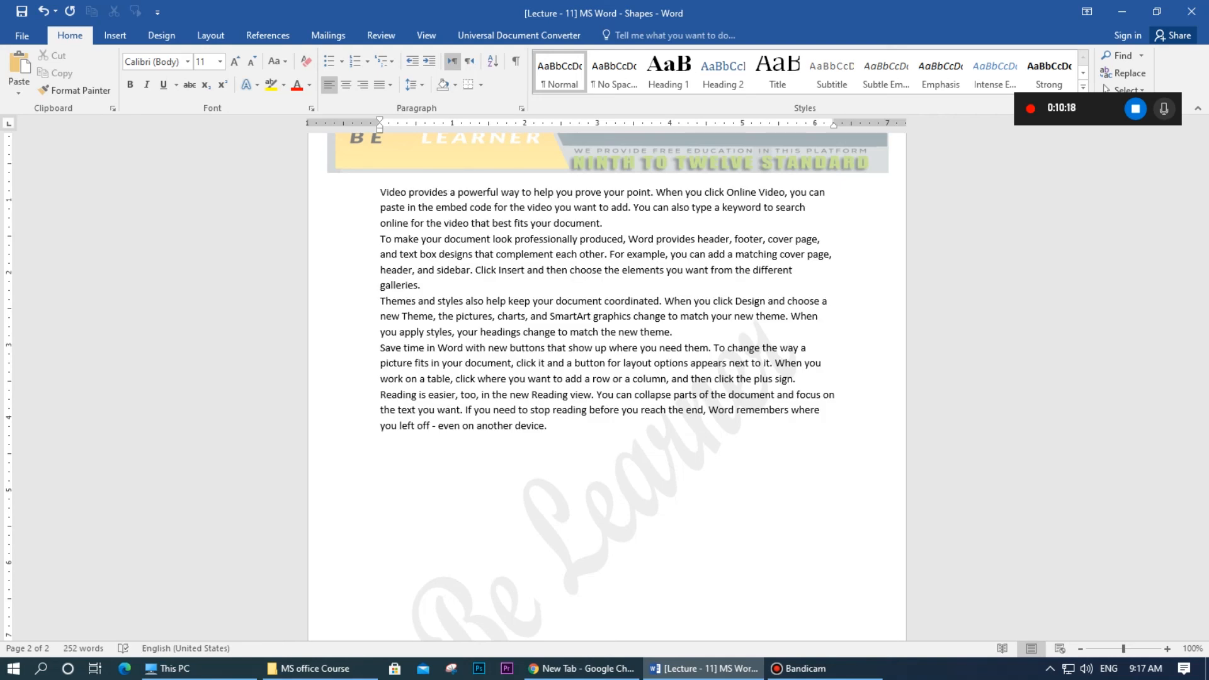
key("Up")
key("Up")
key("Up")
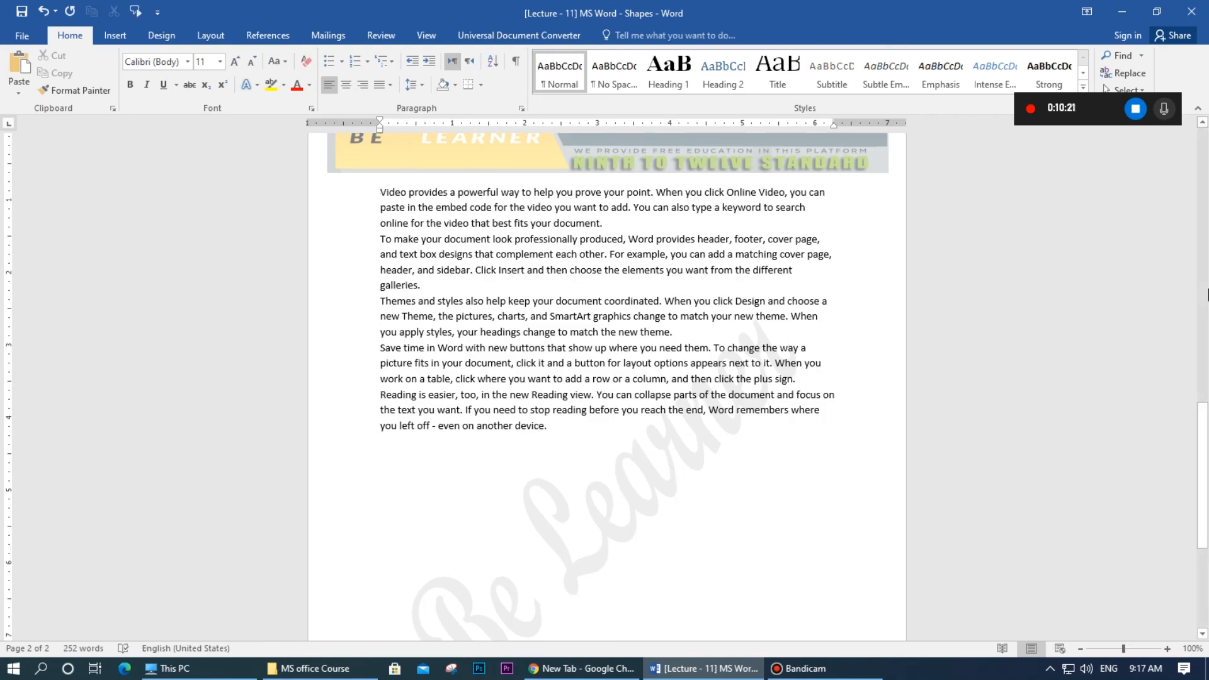
Step: Cut the green shape from page 1, paste it on page 2 and place it over the middle of the sample paragraphs
left_click_drag(1203, 441, 1207, 246)
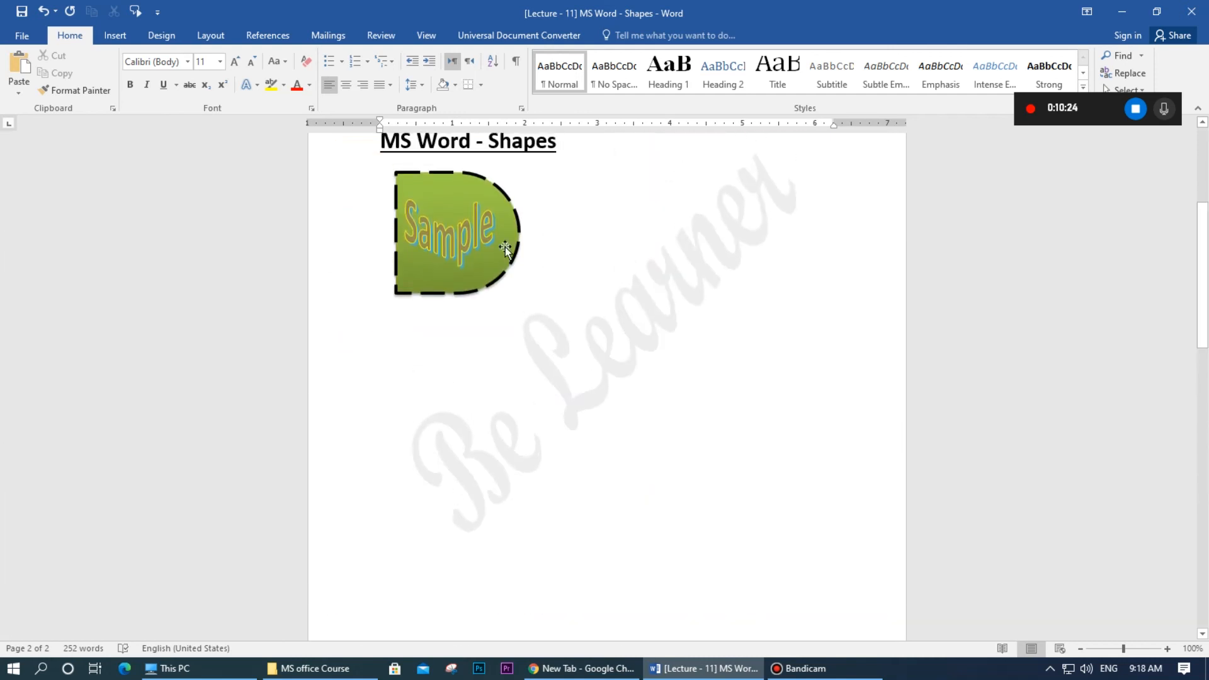
left_click(445, 297)
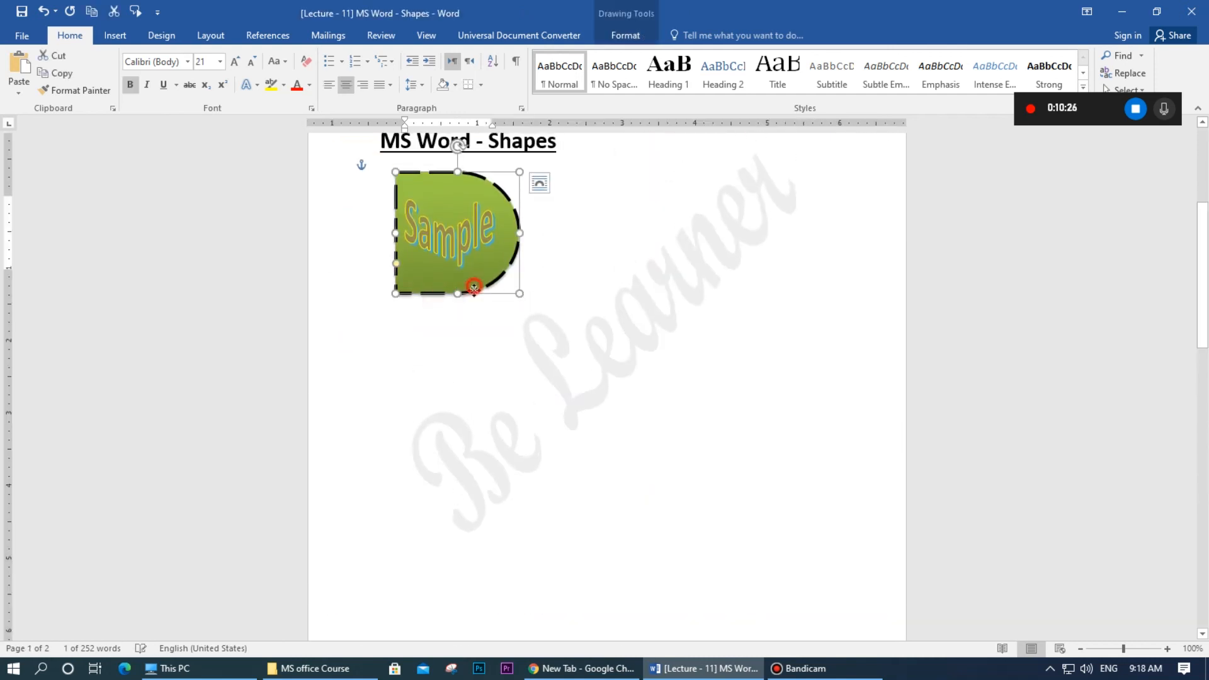
left_click_drag(473, 288, 528, 345)
key("Delete")
left_click_drag(1203, 252, 1203, 385)
left_click(622, 473)
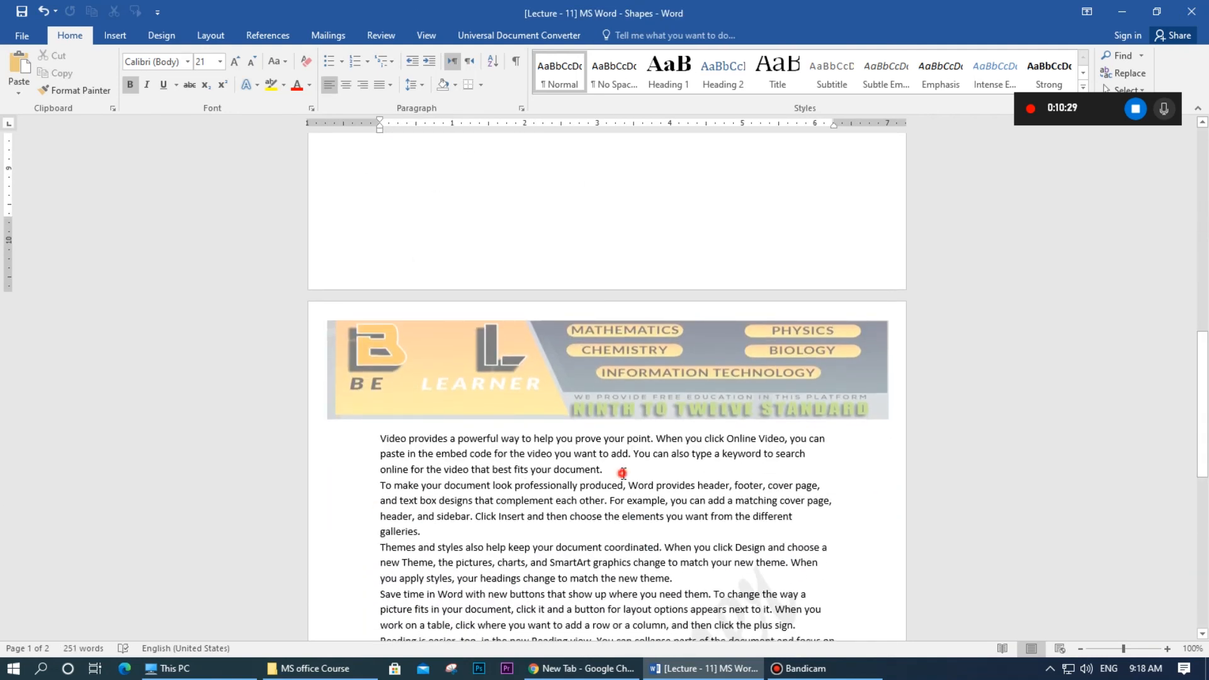
key("ctrl+v")
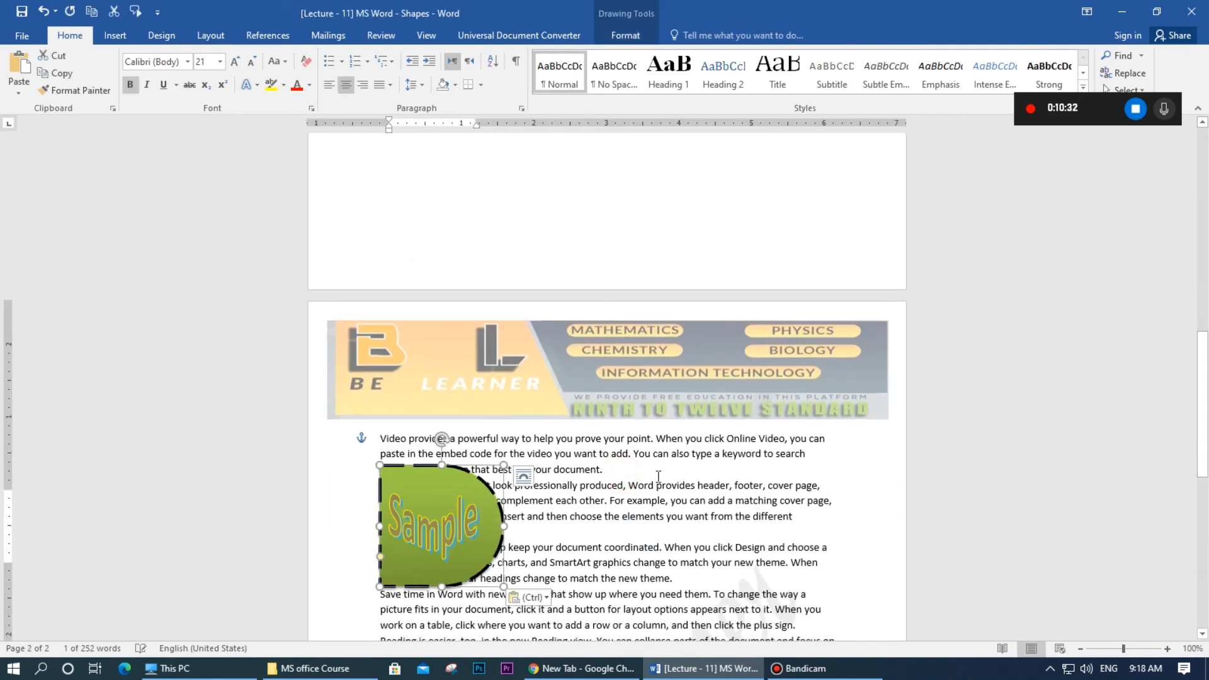
left_click_drag(424, 473, 662, 466)
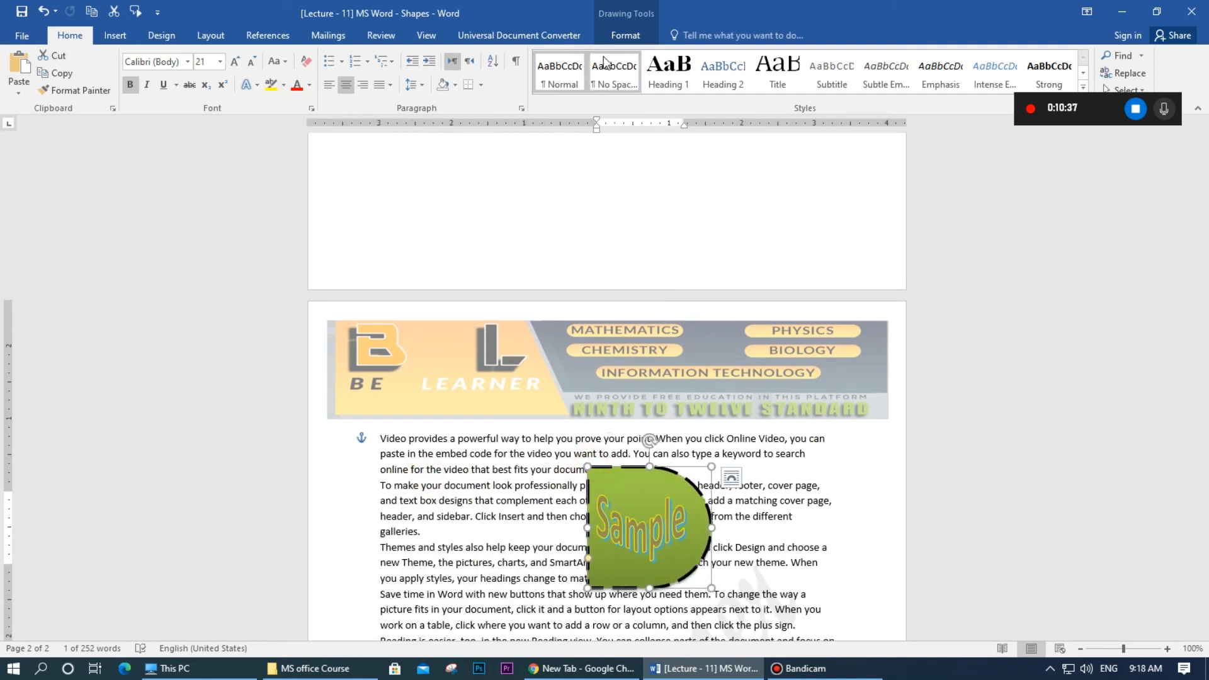
Step: Set the shape's text wrapping to Tight and move it to the right margin beside the first two paragraphs
left_click(614, 37)
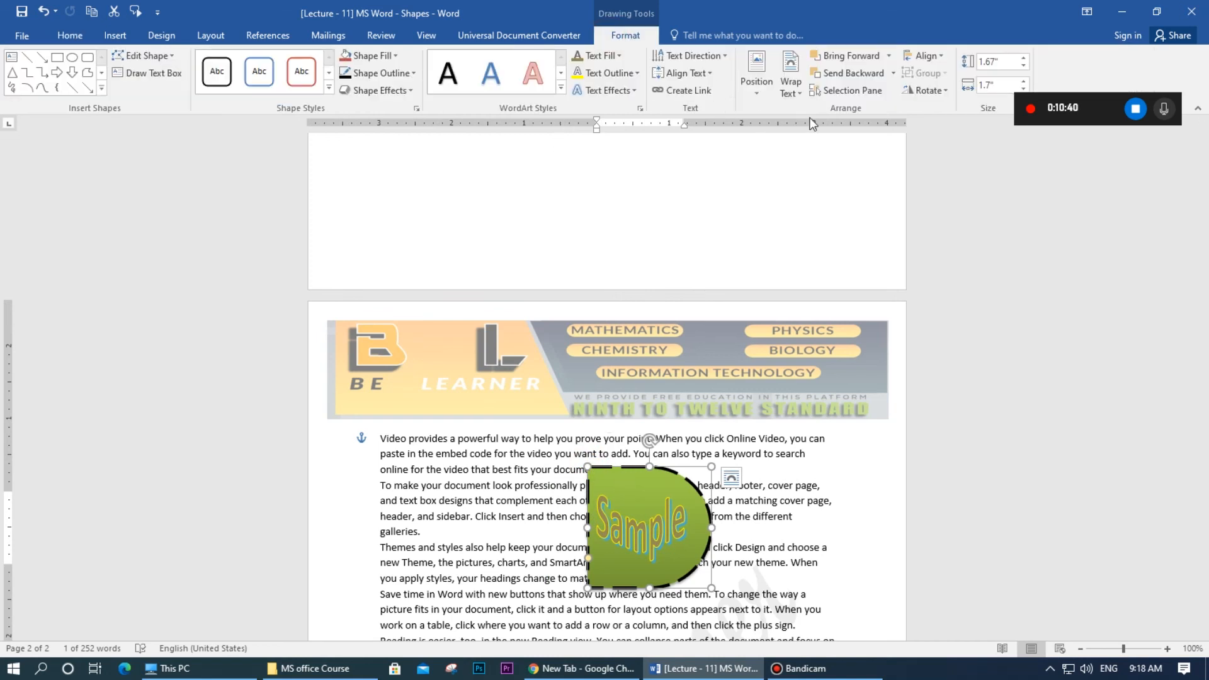
left_click(787, 88)
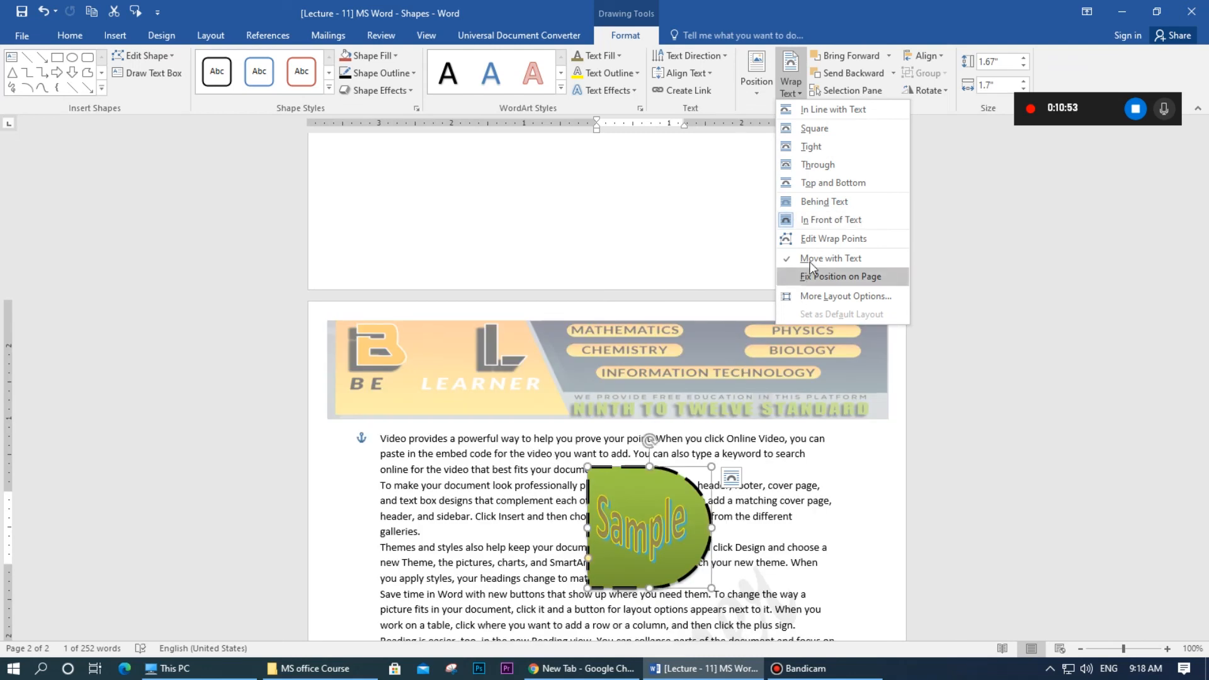
left_click(819, 148)
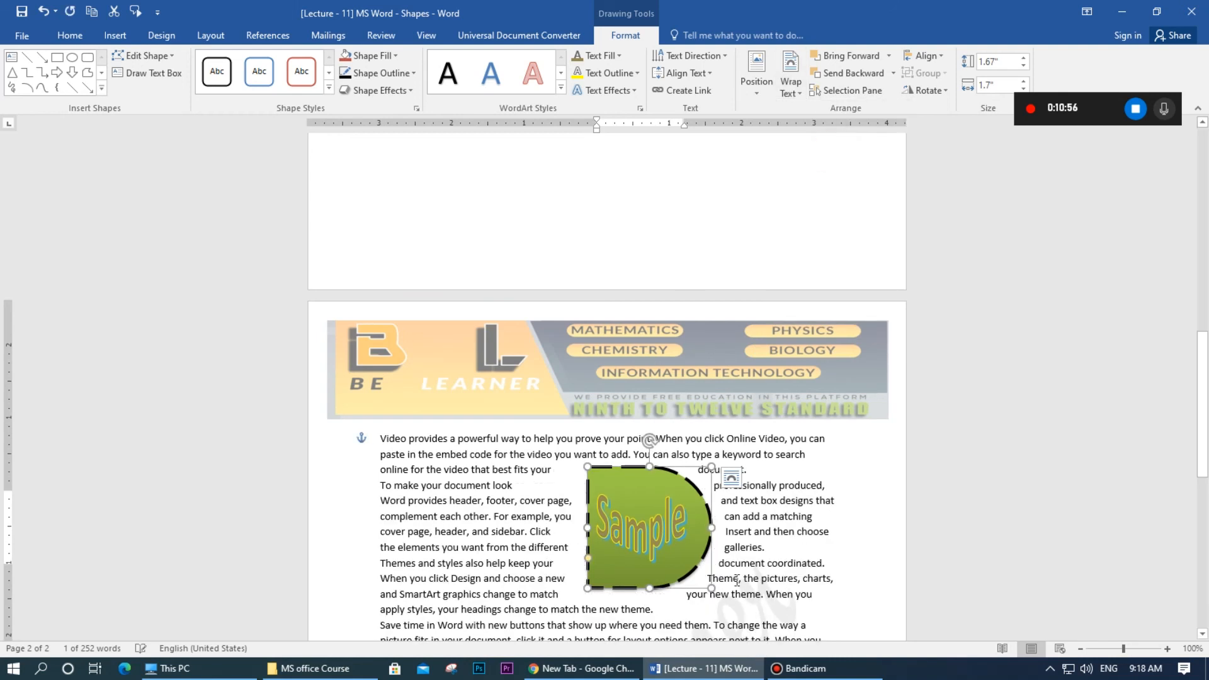
left_click(511, 548)
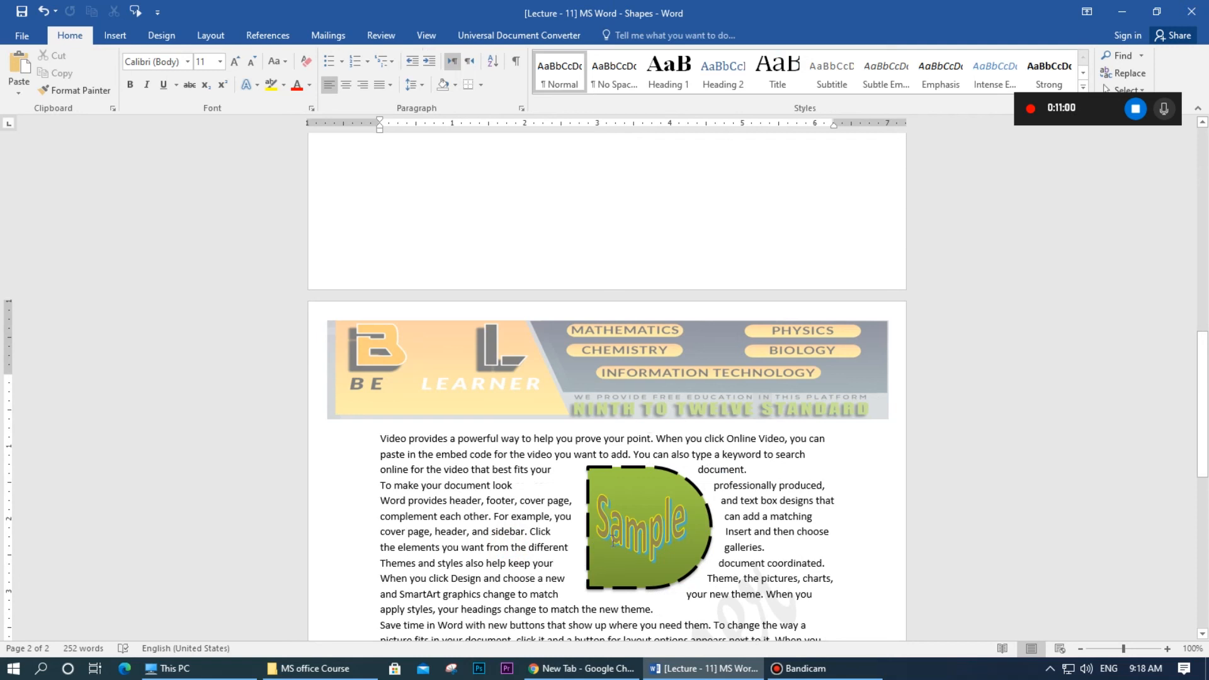
left_click_drag(633, 469, 774, 433)
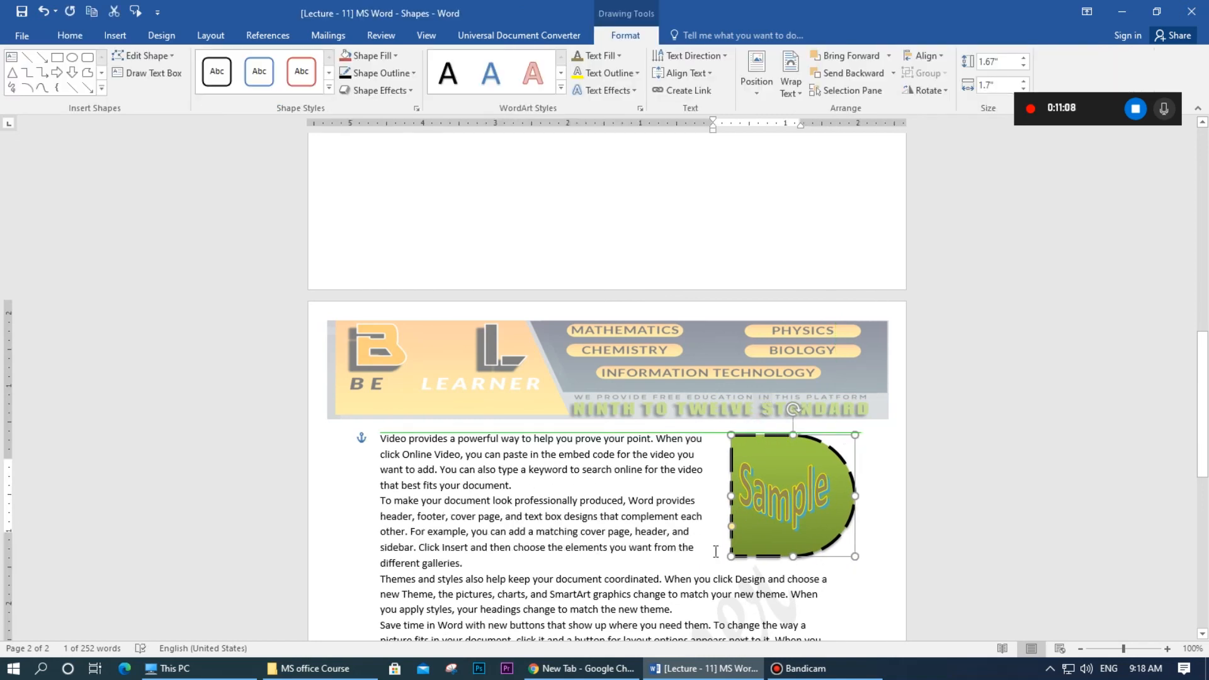
Step: Justify the second and first sample paragraphs on page 2
left_click(691, 539)
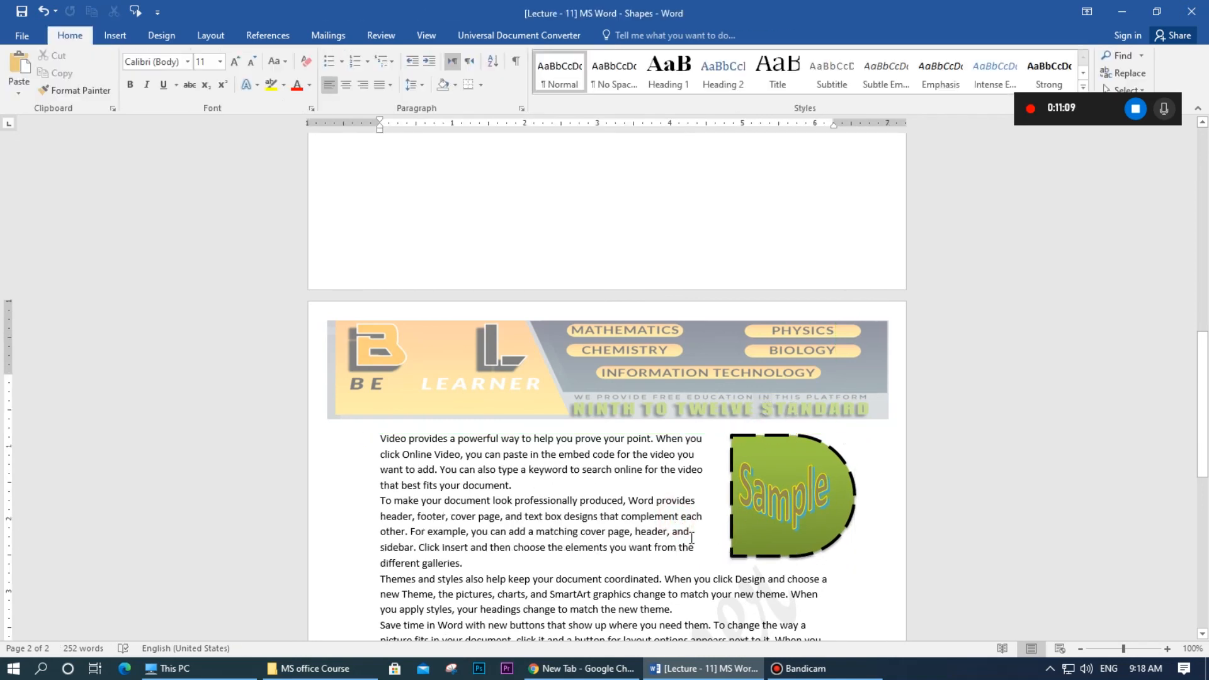
key("ctrl+j")
key("Up")
key("Up")
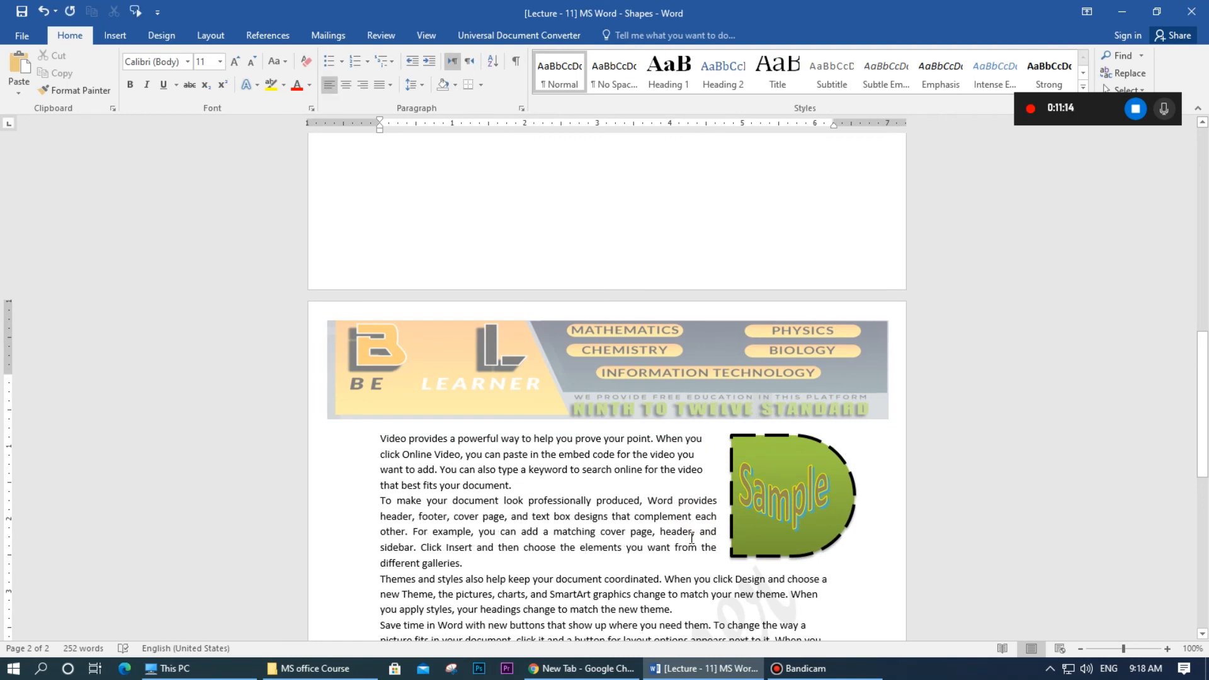
key("ctrl+j")
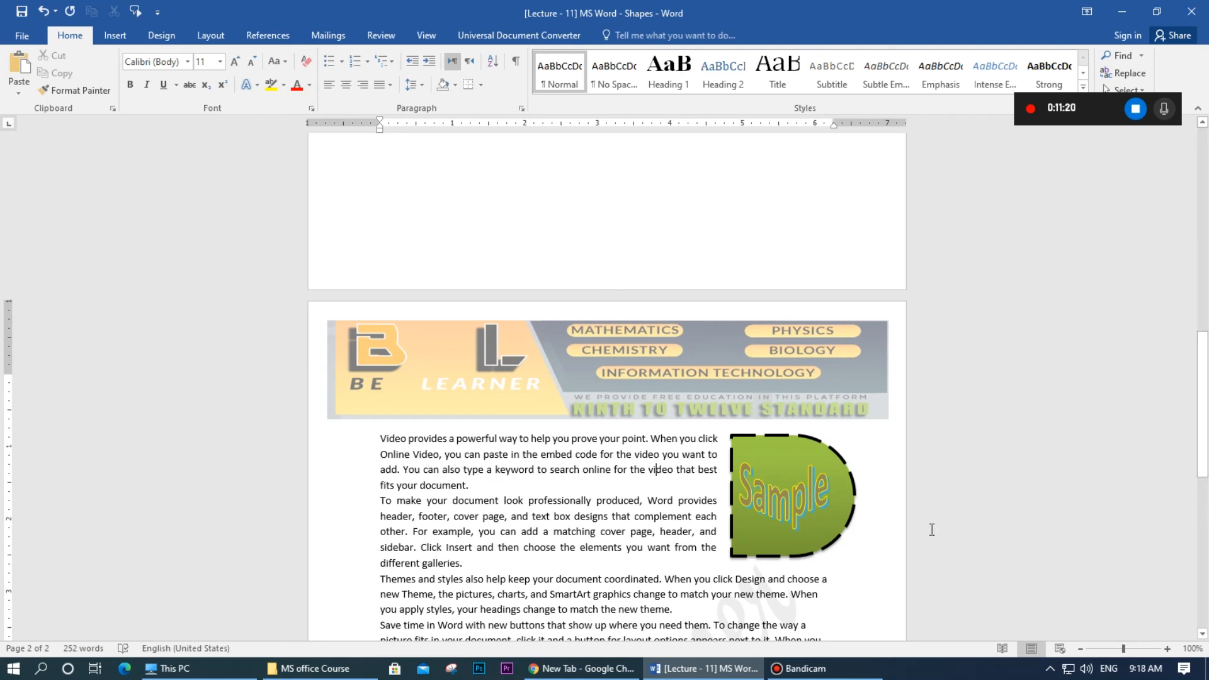
Step: Move the shape down along the right margin so it sits beside the second to fourth paragraphs
left_click_drag(1200, 399, 1200, 454)
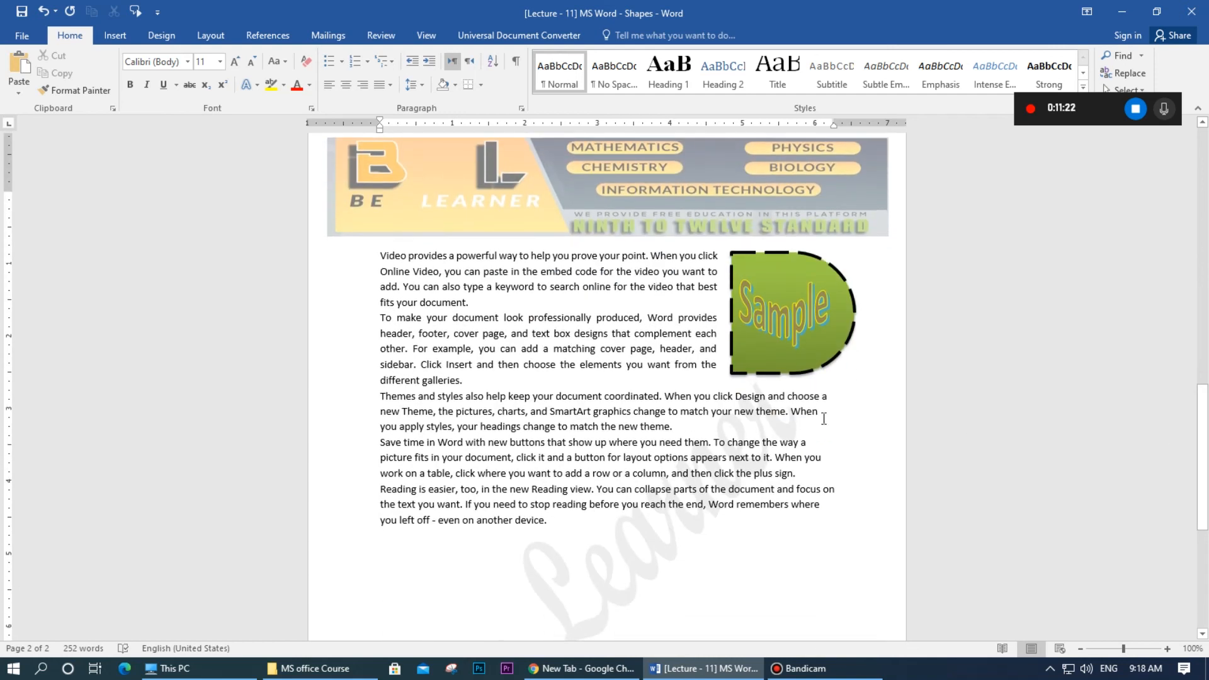
mouse_move(762, 377)
left_mouse_down()
mouse_move(498, 435)
mouse_move(409, 504)
mouse_move(405, 448)
mouse_move(779, 449)
mouse_move(734, 443)
left_mouse_up()
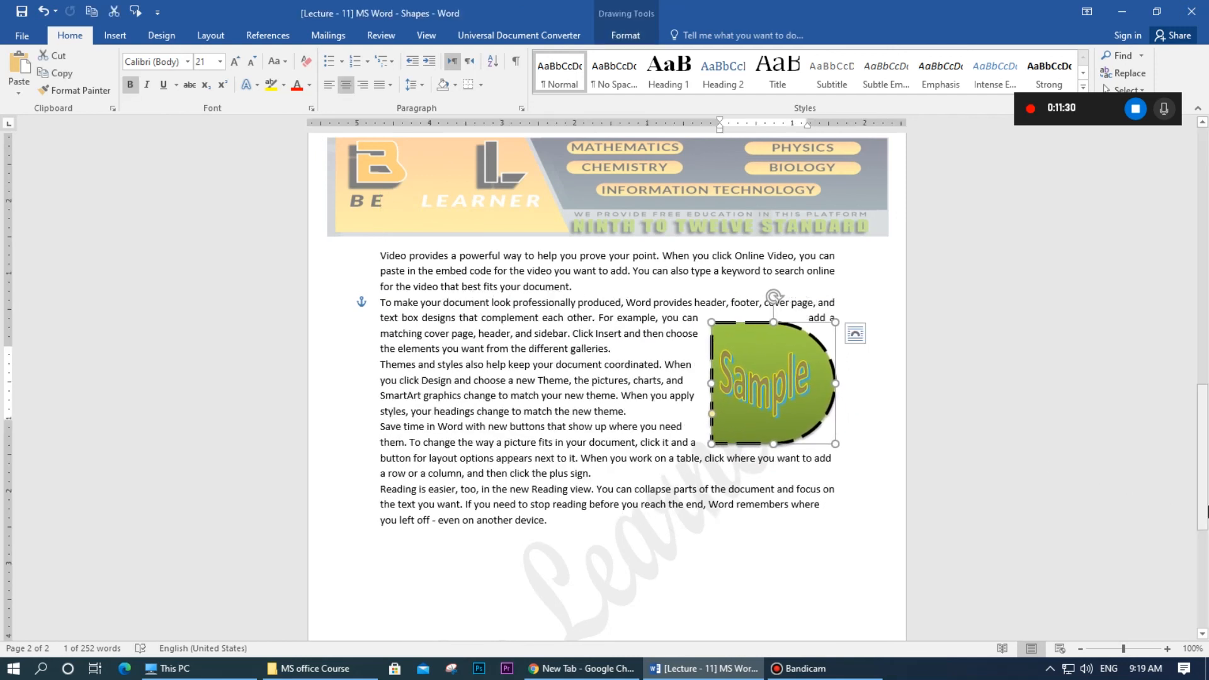
left_click(745, 508)
left_click_drag(1203, 491, 1186, 237)
left_click(415, 417)
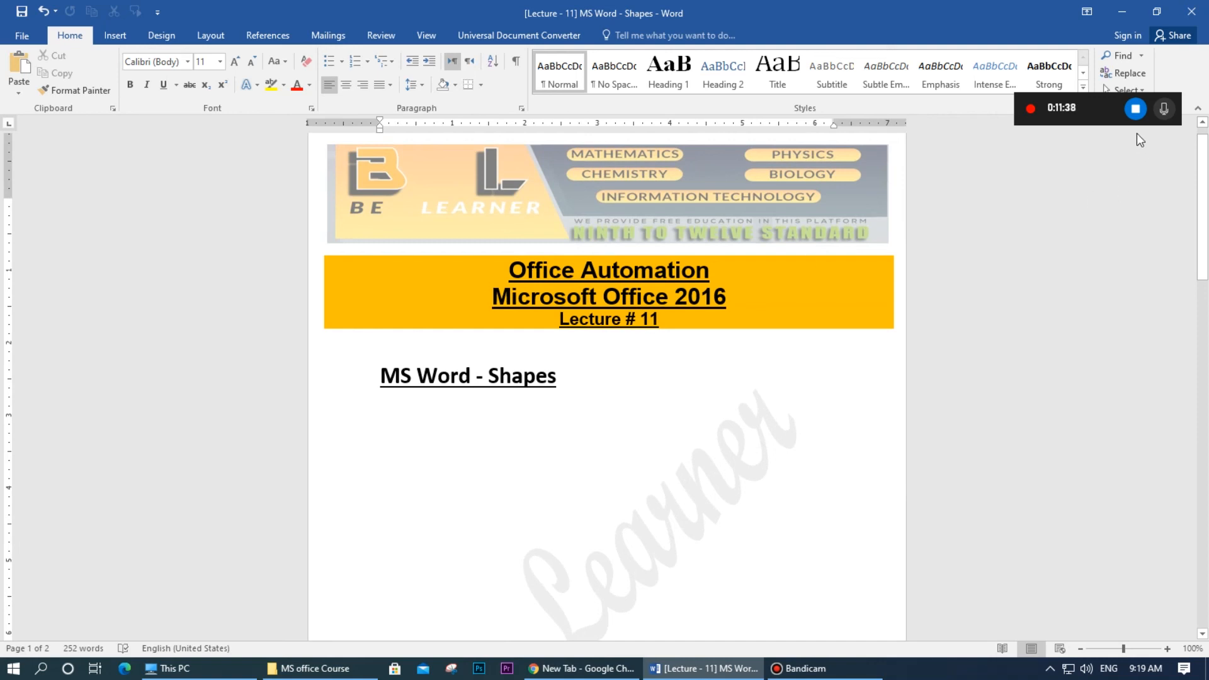
left_click(1136, 109)
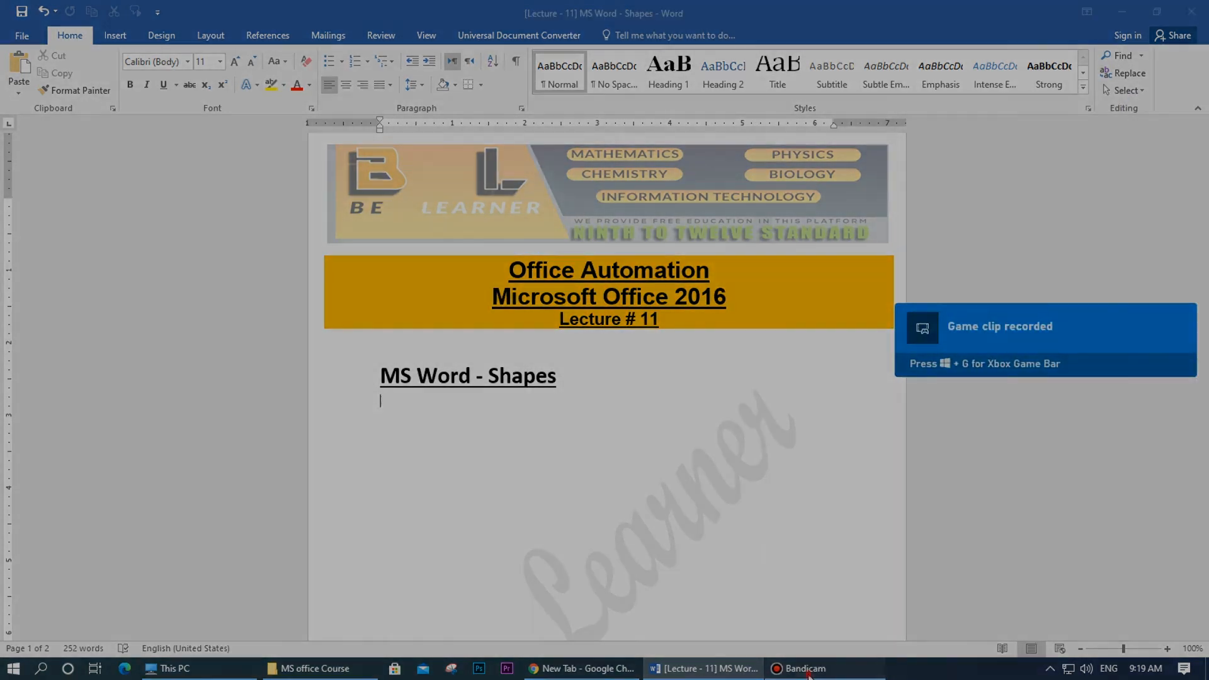
left_click(799, 668)
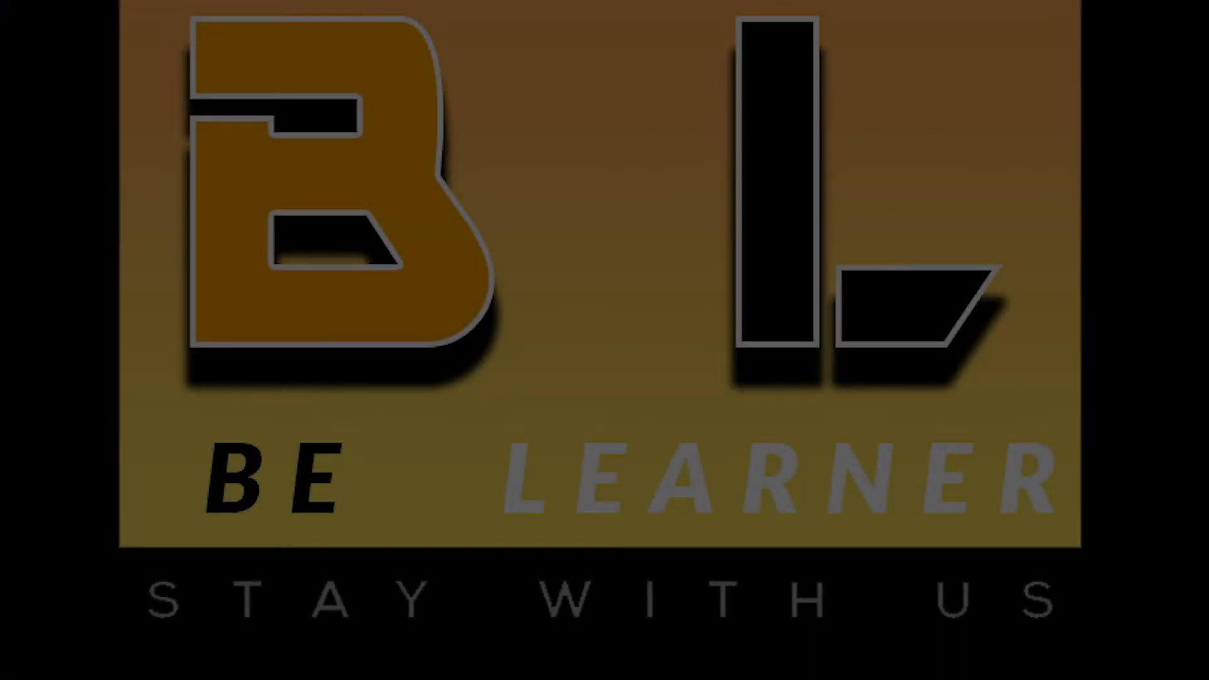